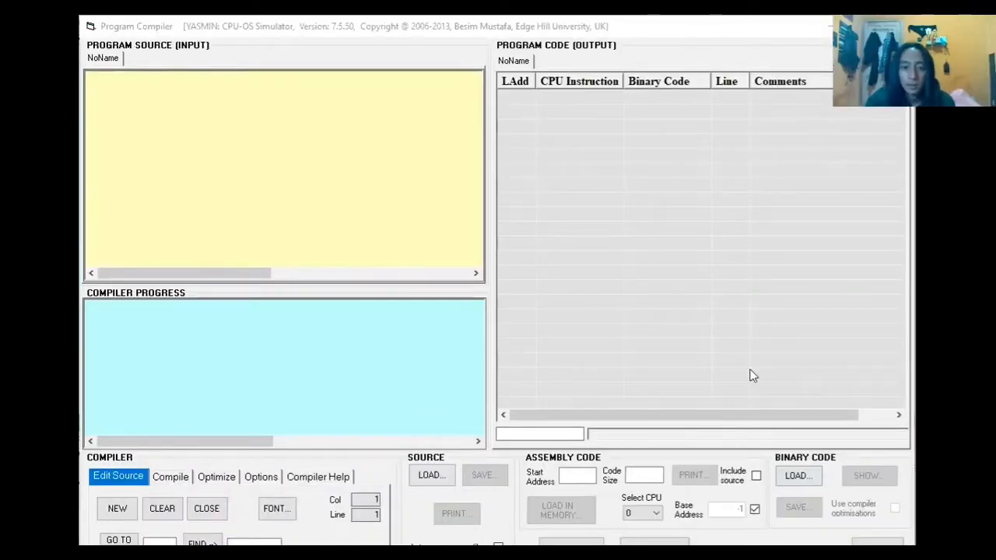
Step: Write source program P1 with resource(1, allocate), Wait(3), resource(2, allocate) and an empty loop for n = 1 to 20
left_click(427, 202)
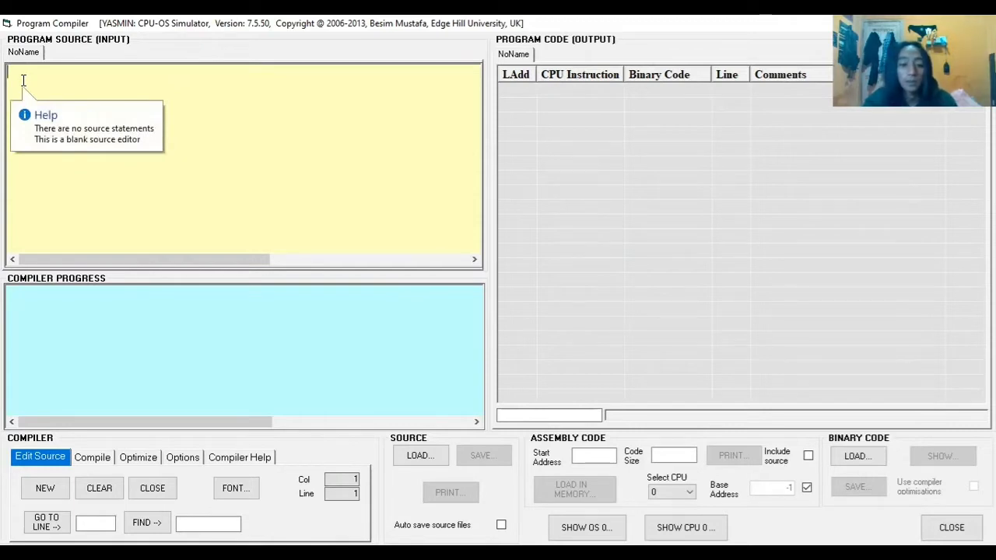
type("program P1       resource(1, allocate)       Wait(3)        resource(2, allocate)   for n = 1 to 20        next end")
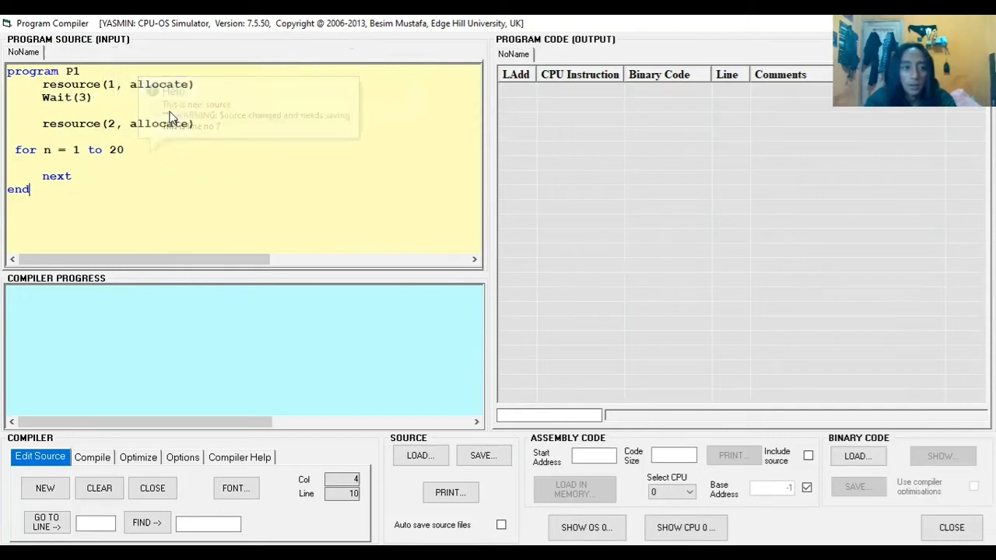
left_click(157, 302)
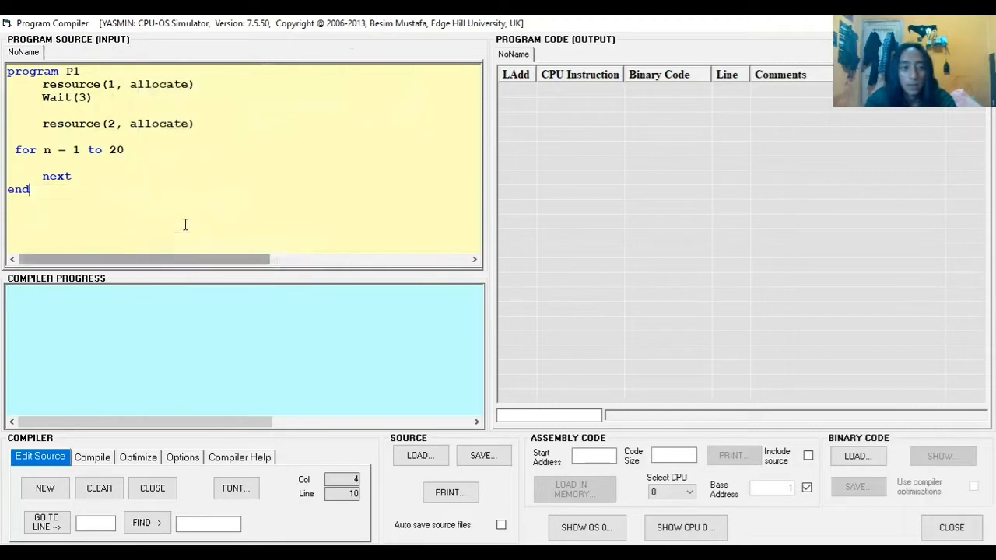
Step: Compile program P1 and load its code into the memory of CPU 0
left_click(93, 462)
left_click(45, 491)
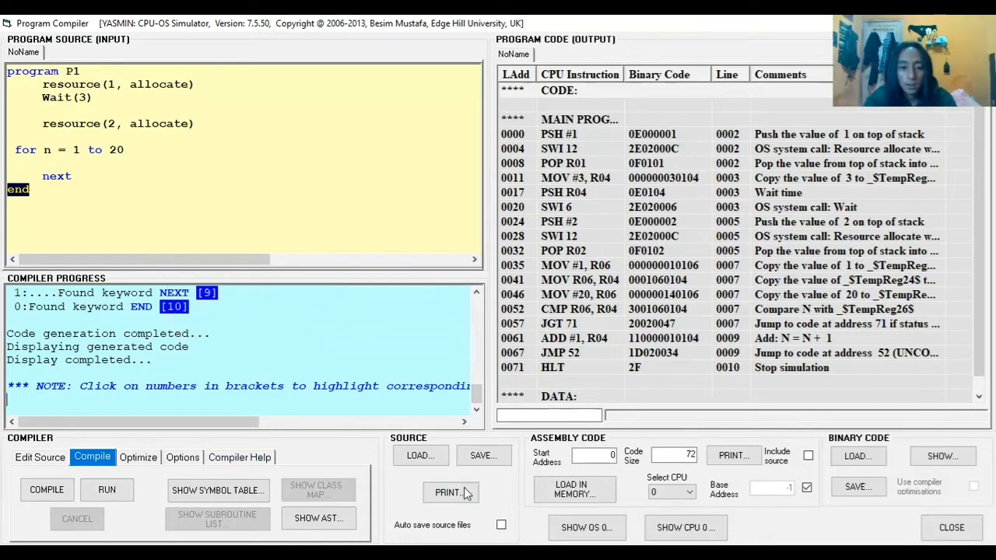
left_click(573, 487)
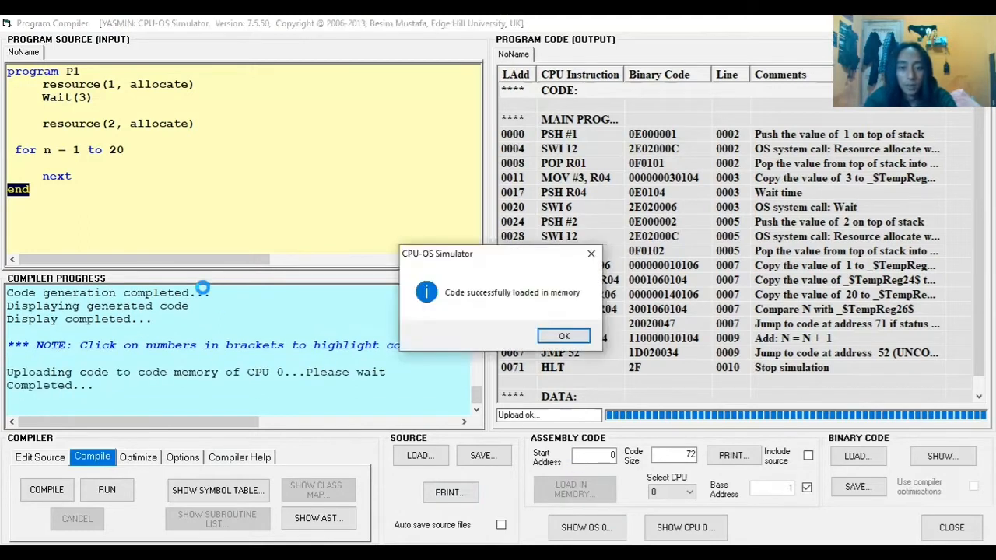
key("Return")
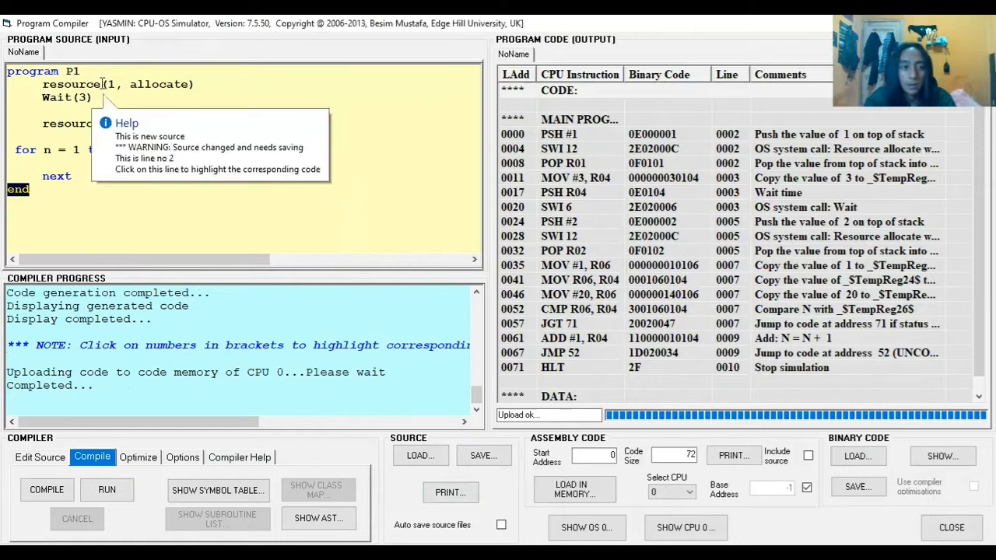
Step: Rename the source program to P2 and make it allocate resource 2 first and resource 3 after the wait
left_click(81, 70)
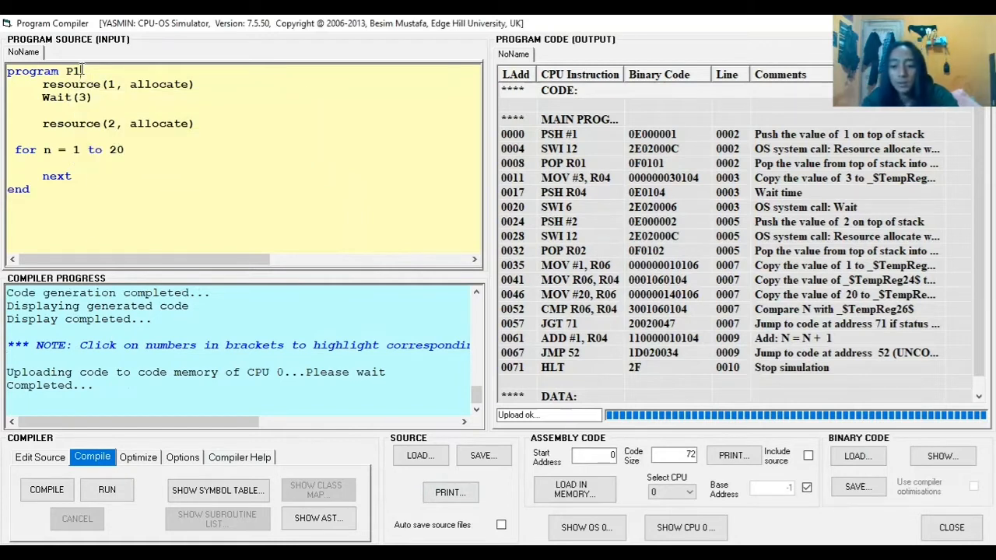
key("BackSpace")
type("2")
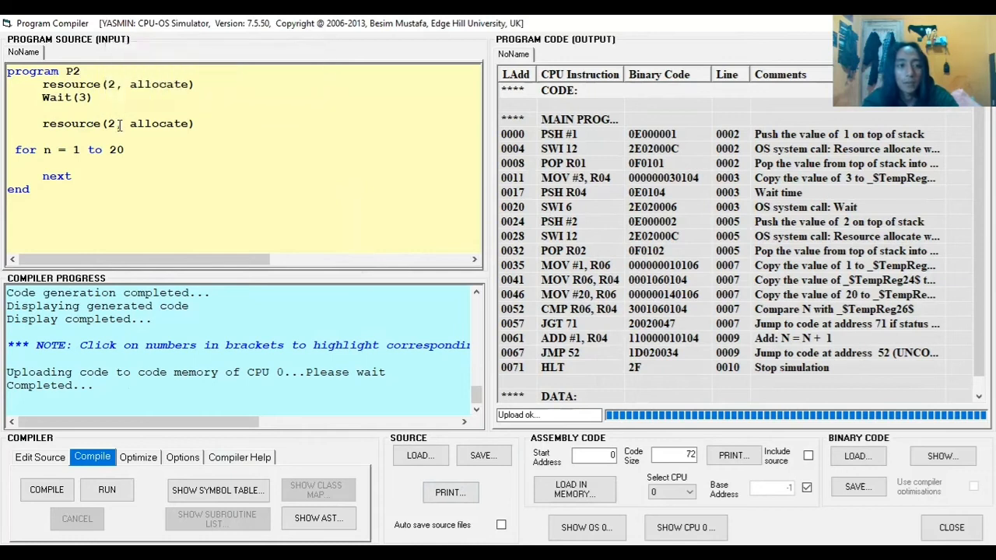
key("BackSpace")
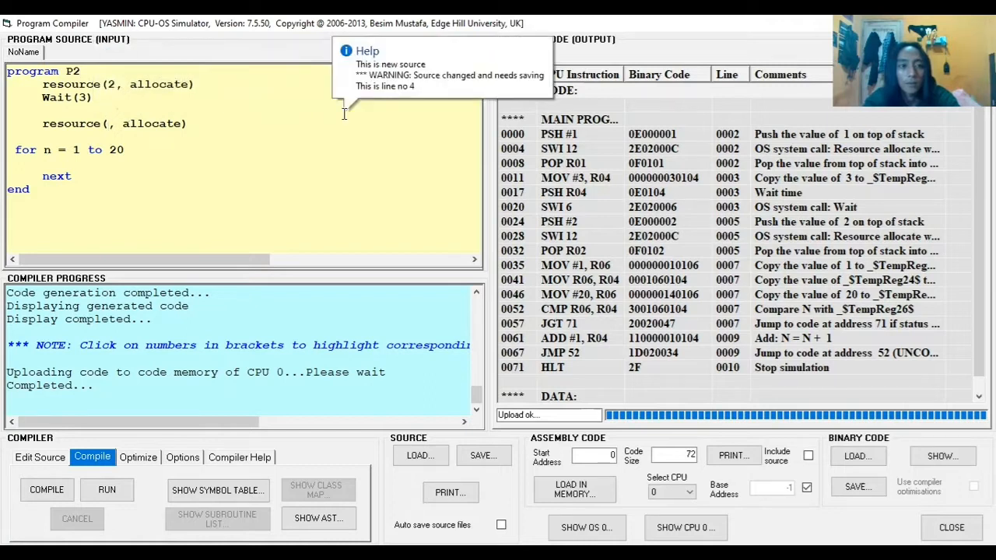
type("3")
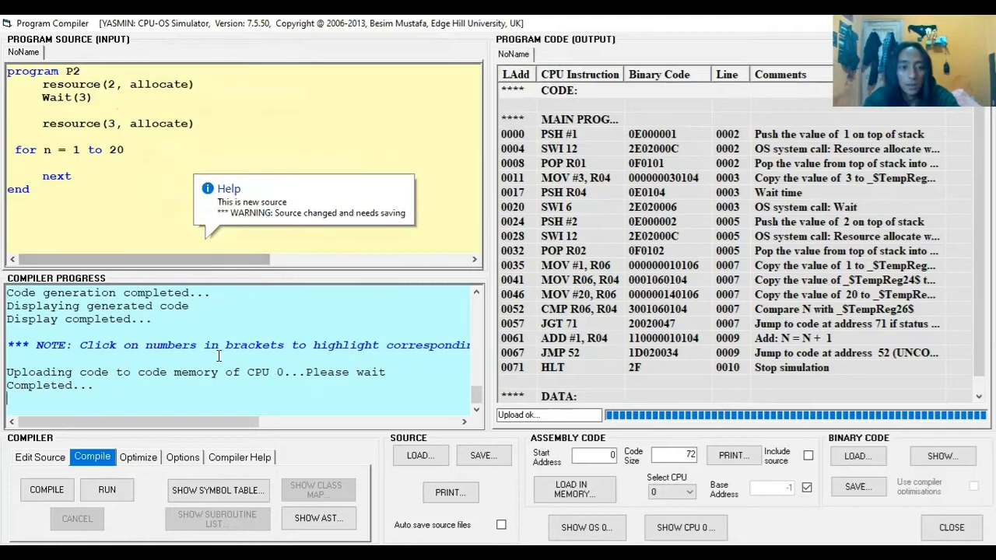
Step: Compile program P2 and load its code into the memory of CPU 0
left_click(47, 490)
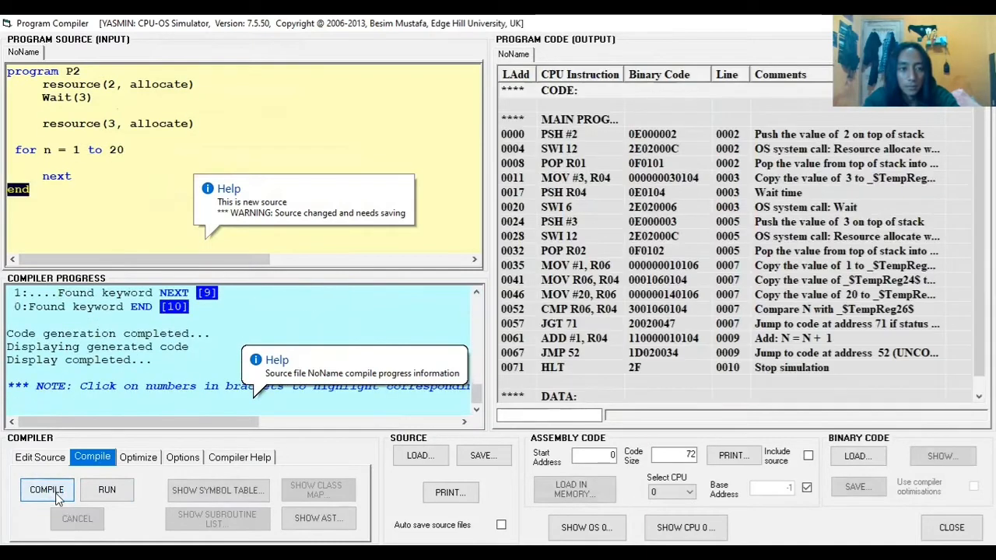
left_click(549, 490)
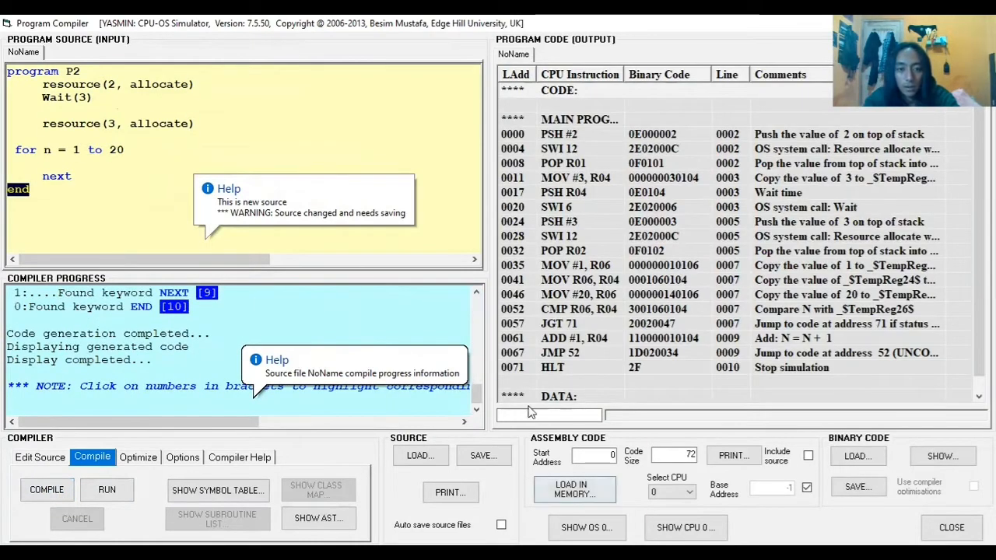
left_click(572, 493)
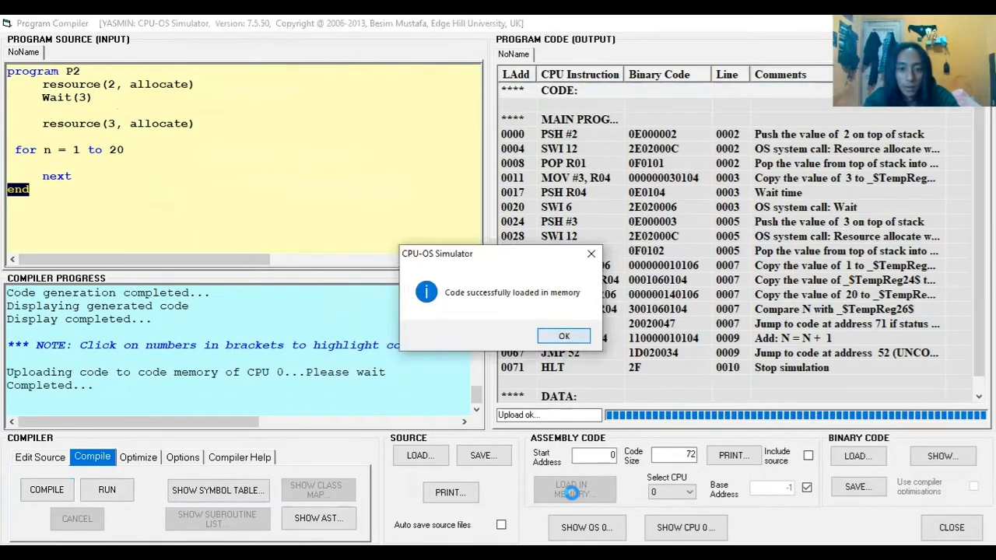
left_click(564, 335)
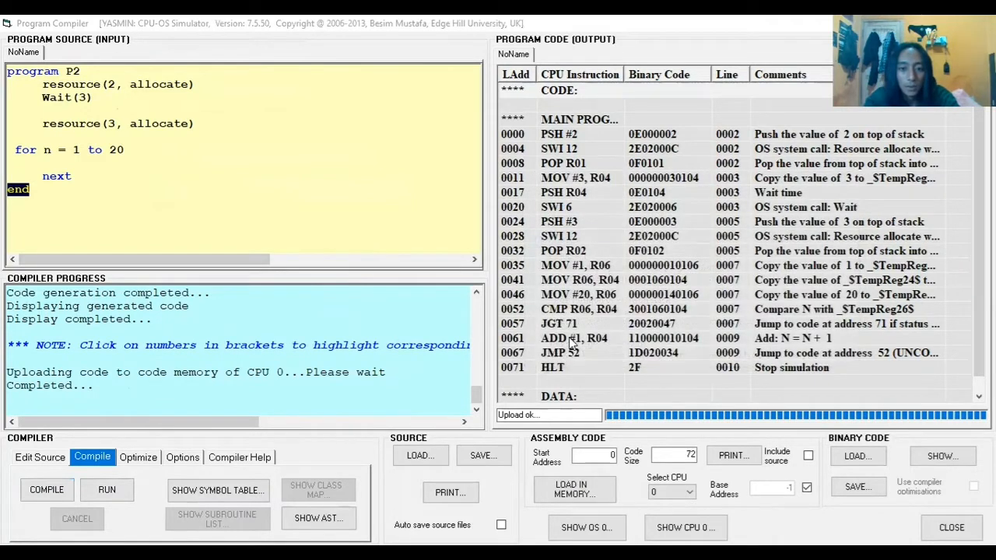
Step: Rename the source program to P3 and make it allocate resource 3 first and resource 4 after the wait
left_click(86, 71)
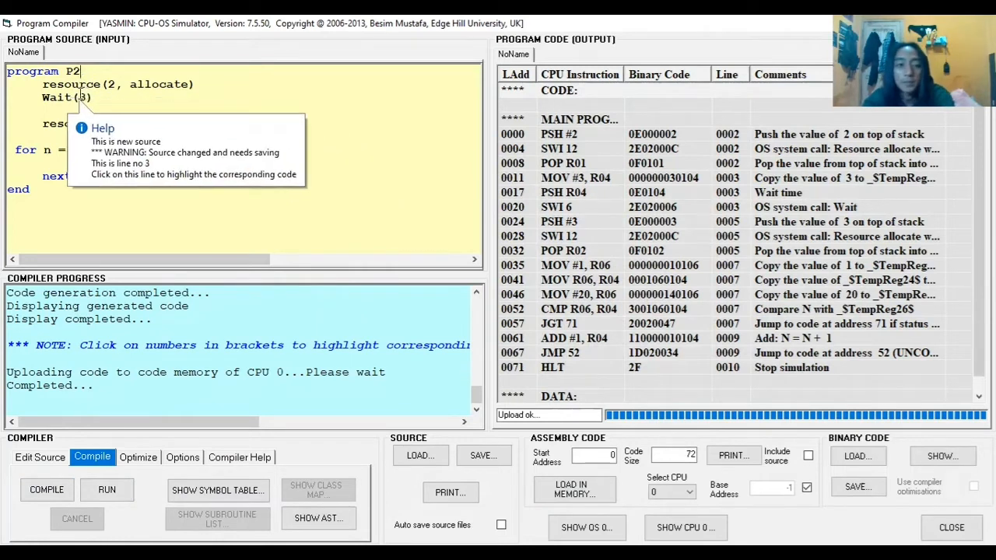
key("BackSpace")
type("3")
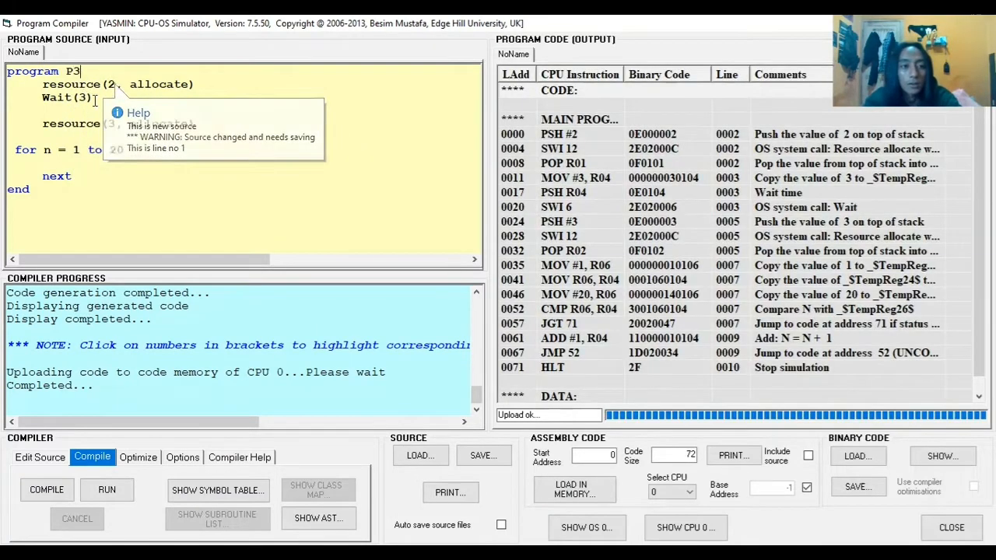
left_click(115, 84)
key("BackSpace")
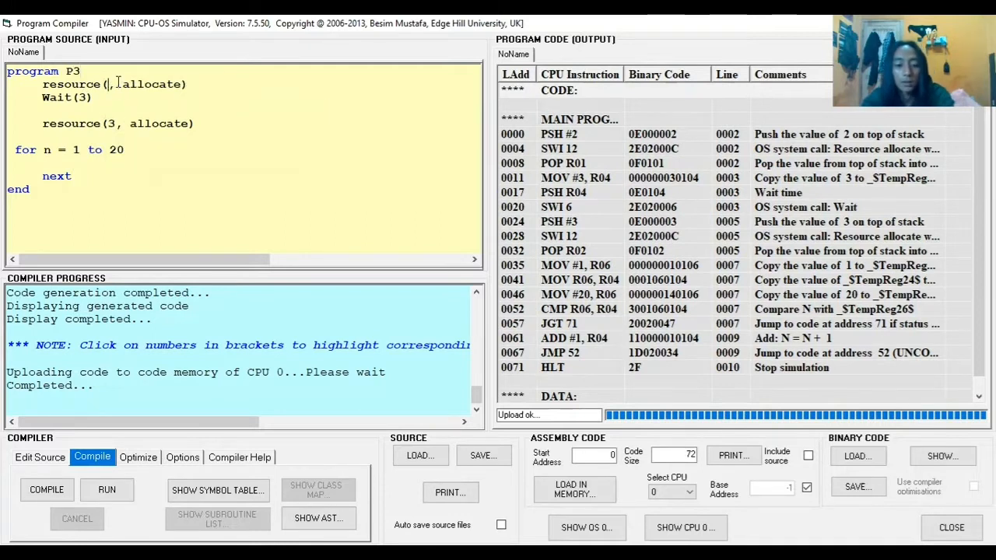
type("3")
left_click(114, 120)
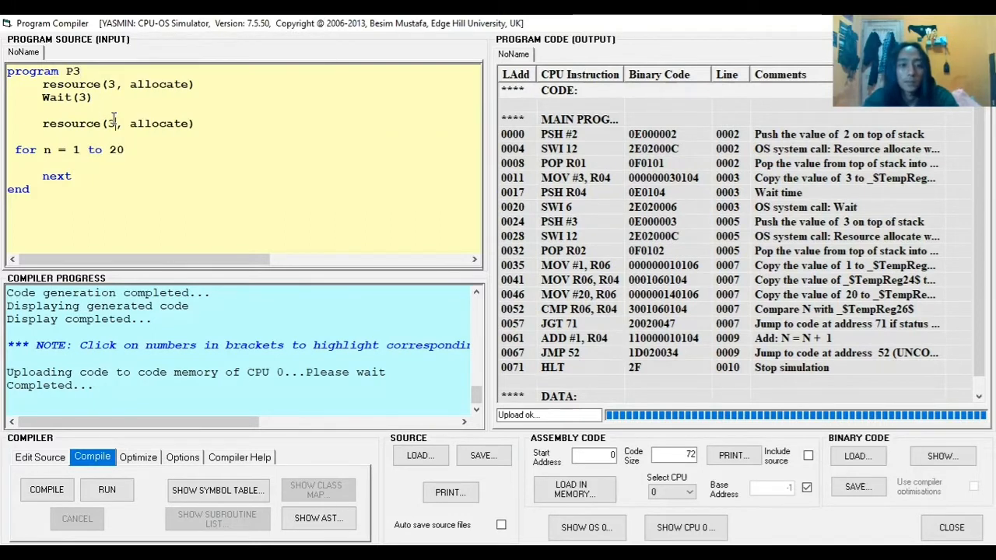
key("BackSpace")
type("4")
Step: Compile program P3 and load its code into the memory of CPU 0
left_click(62, 490)
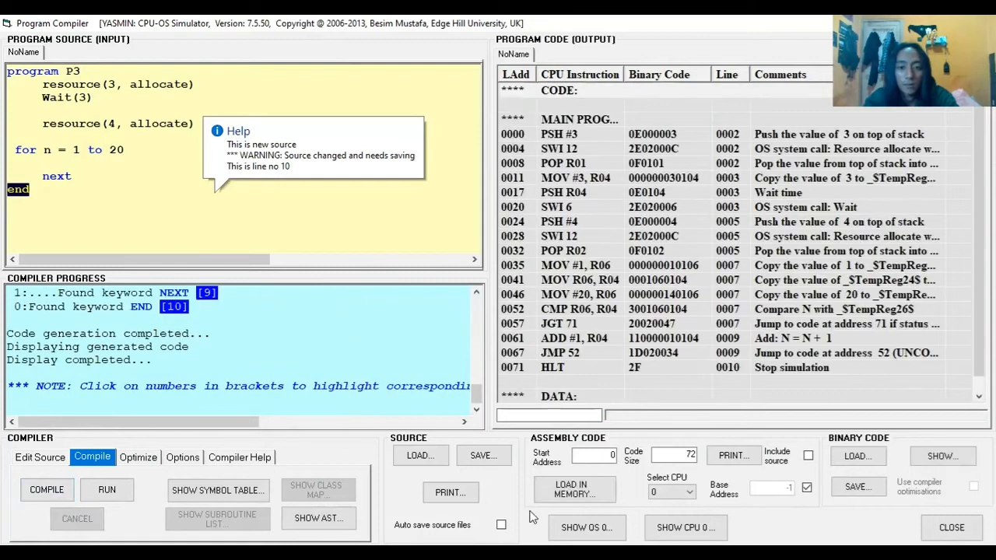
left_click(555, 495)
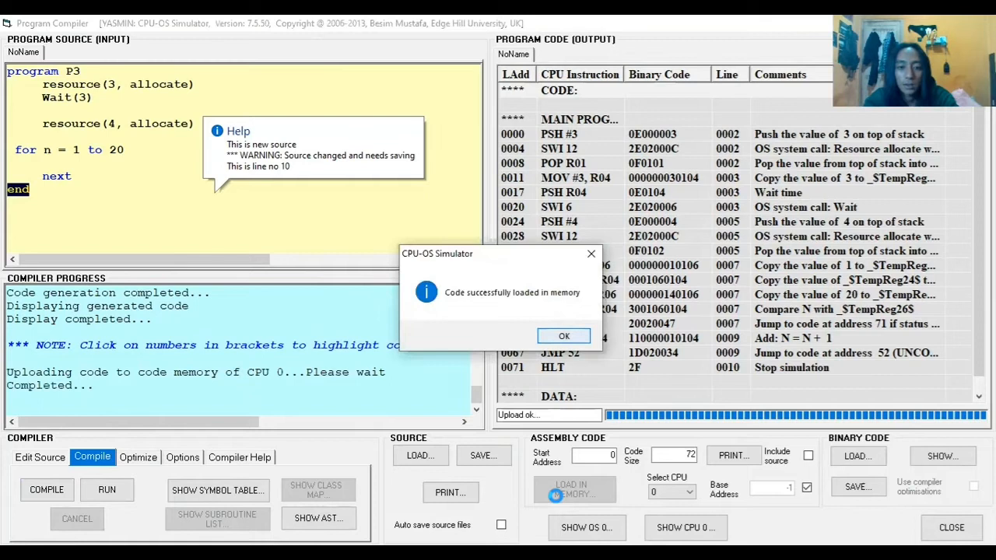
key("Return")
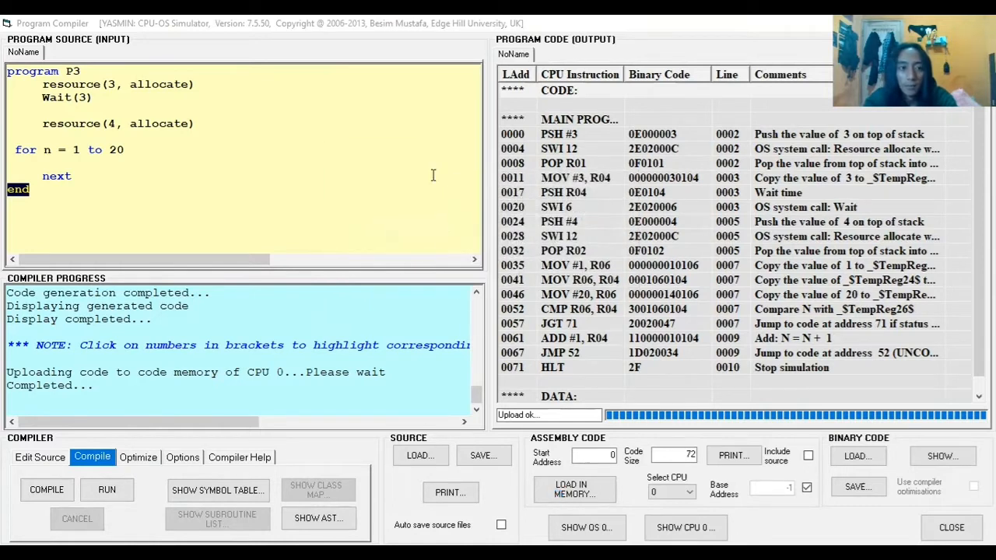
Step: Rename the source program to P4 and make it allocate resource 4 first and resource 1 after the wait
left_click(86, 68)
key("BackSpace")
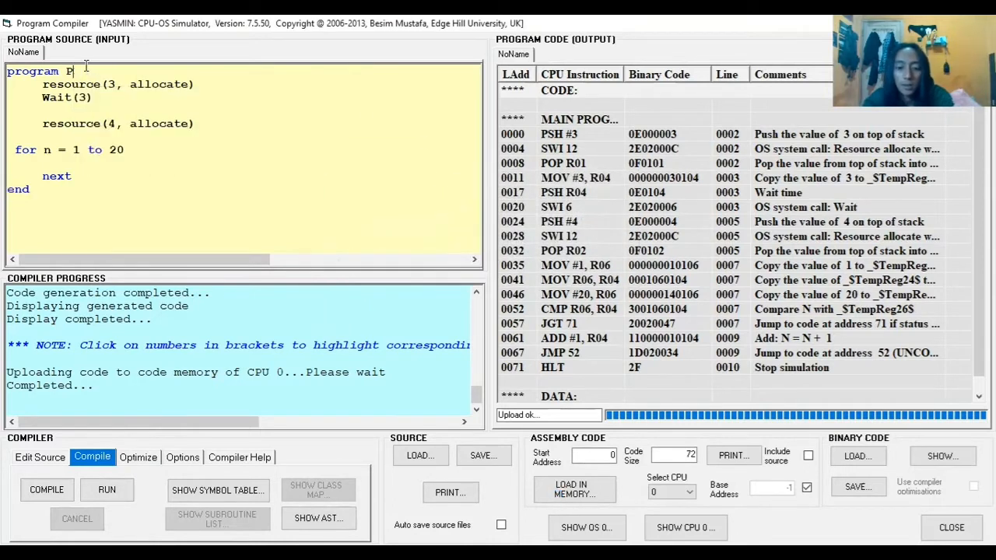
type("4")
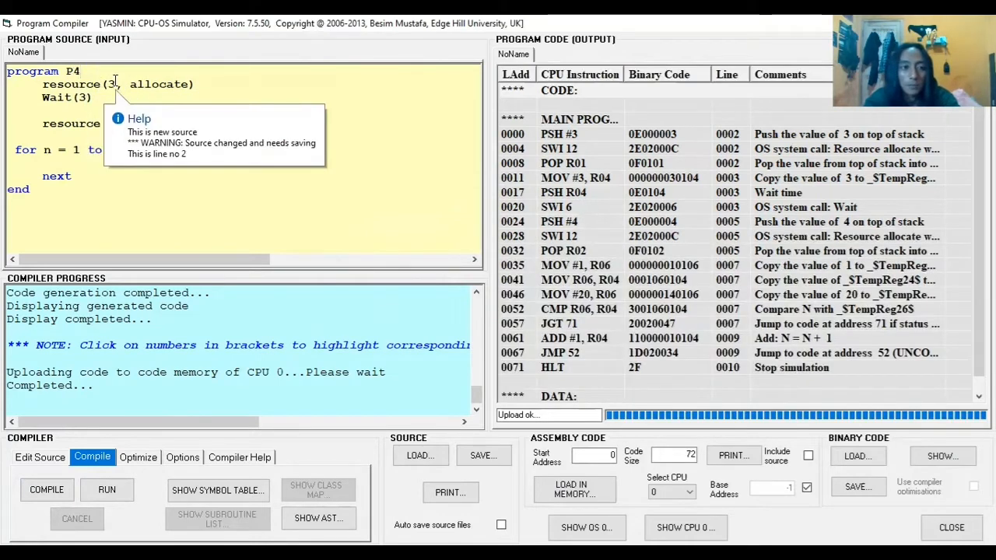
left_click(115, 84)
key("BackSpace")
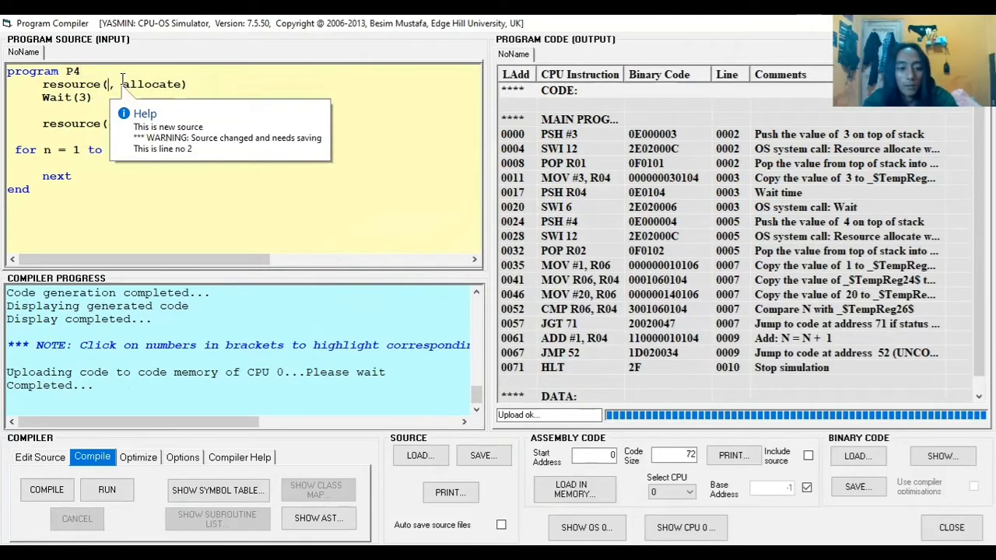
type("4")
left_click(113, 132)
left_click(115, 120)
key("BackSpace")
type("1, allocate")
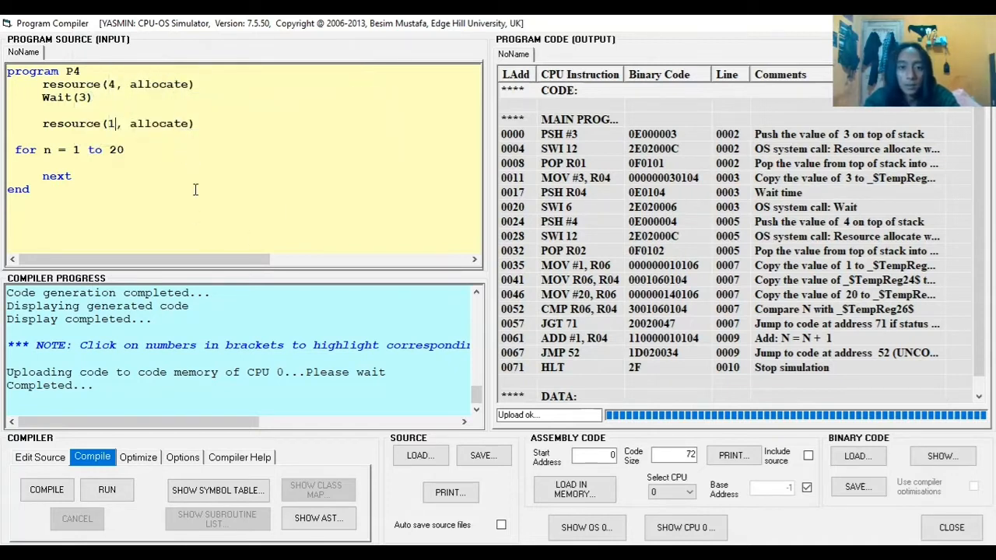
Step: Compile program P4 and load its code into the memory of CPU 0
left_click(111, 400)
left_click(47, 492)
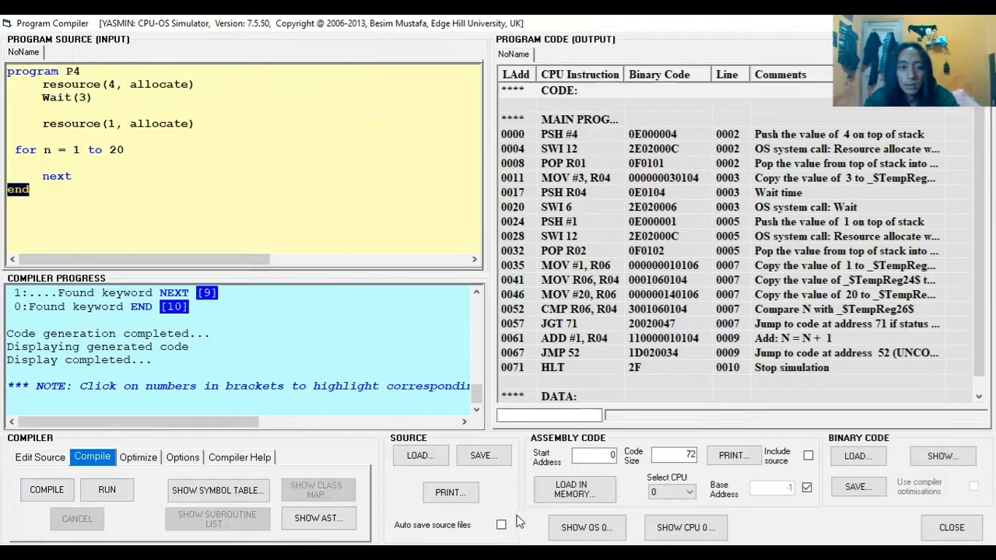
left_click(572, 489)
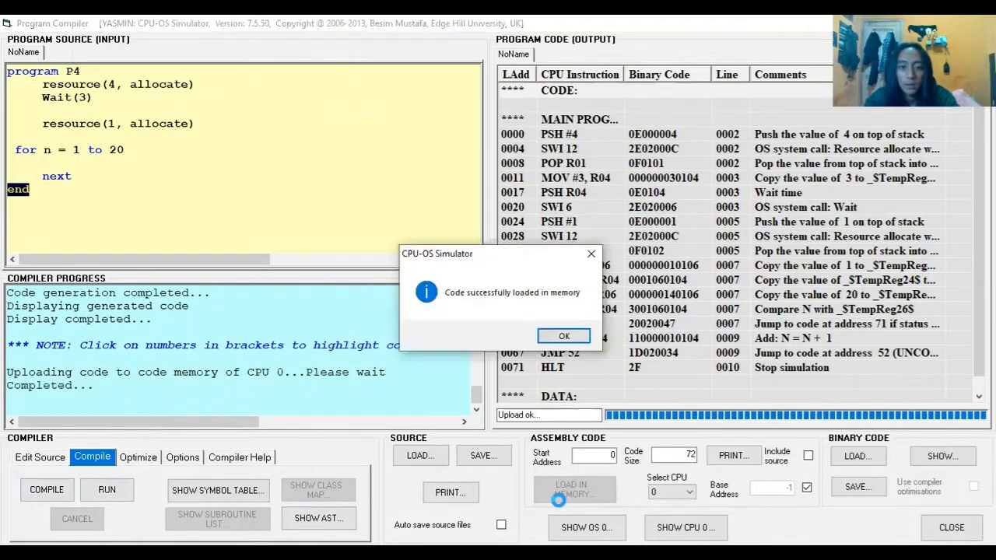
key("Return")
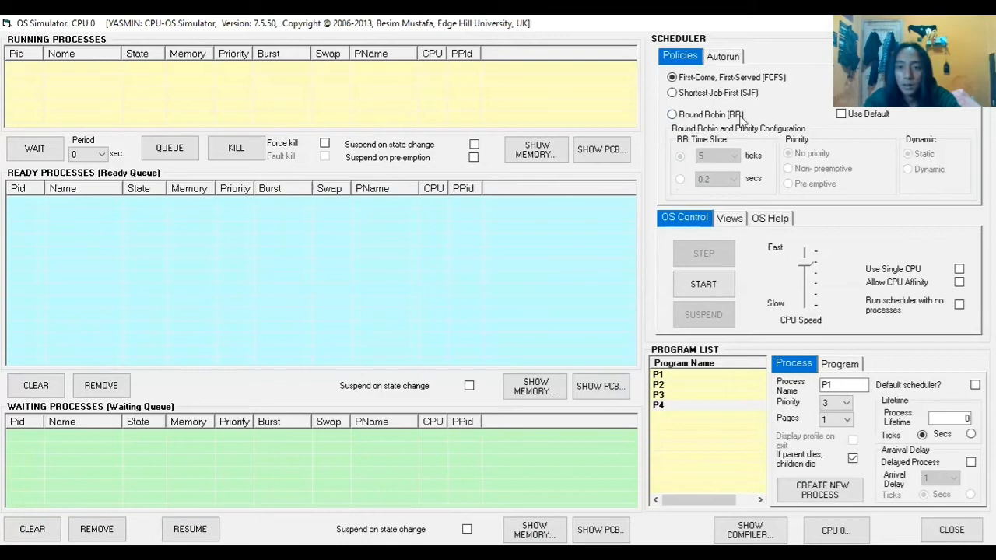
Step: Set the scheduler to Round Robin with a time slice of 10 ticks and raise the CPU speed to the fastest setting
left_click(672, 114)
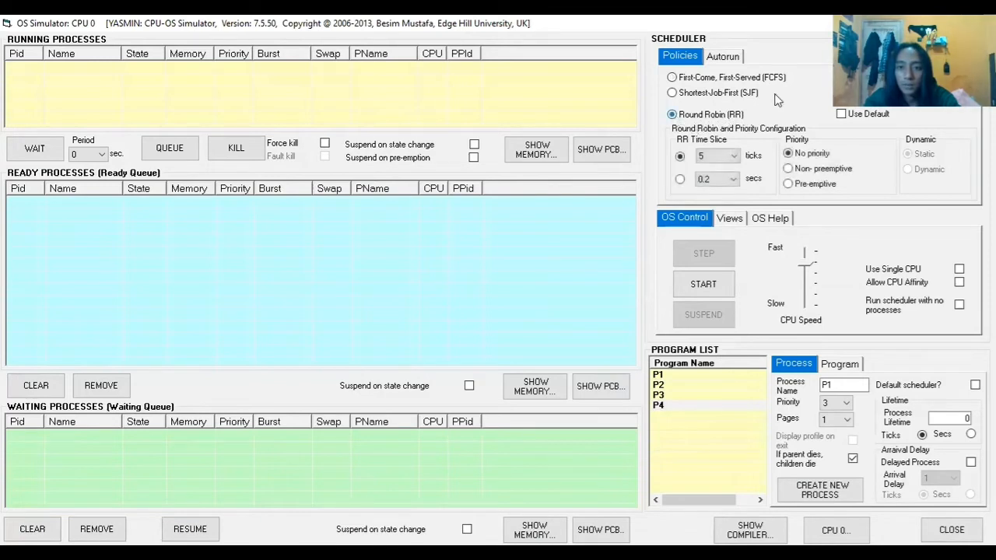
left_click(708, 154)
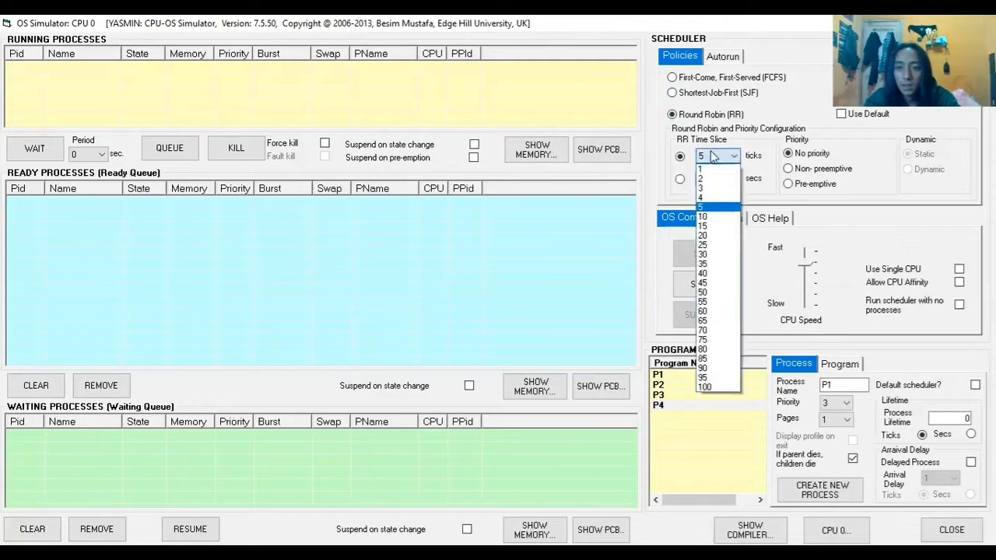
left_click(729, 220)
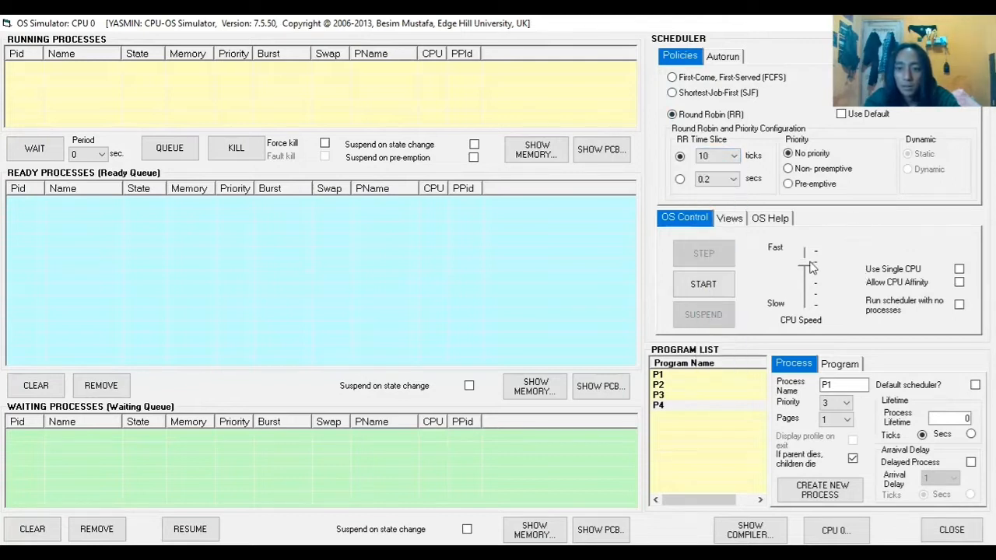
left_click_drag(805, 265, 806, 252)
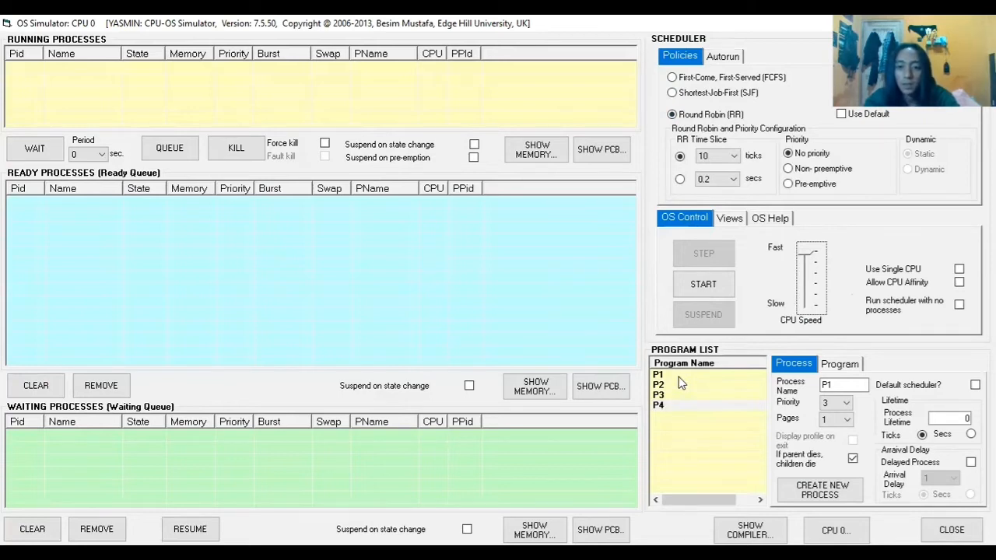
Step: Create a process from program P1 in the ready queue
left_click(677, 378)
double_click(679, 378)
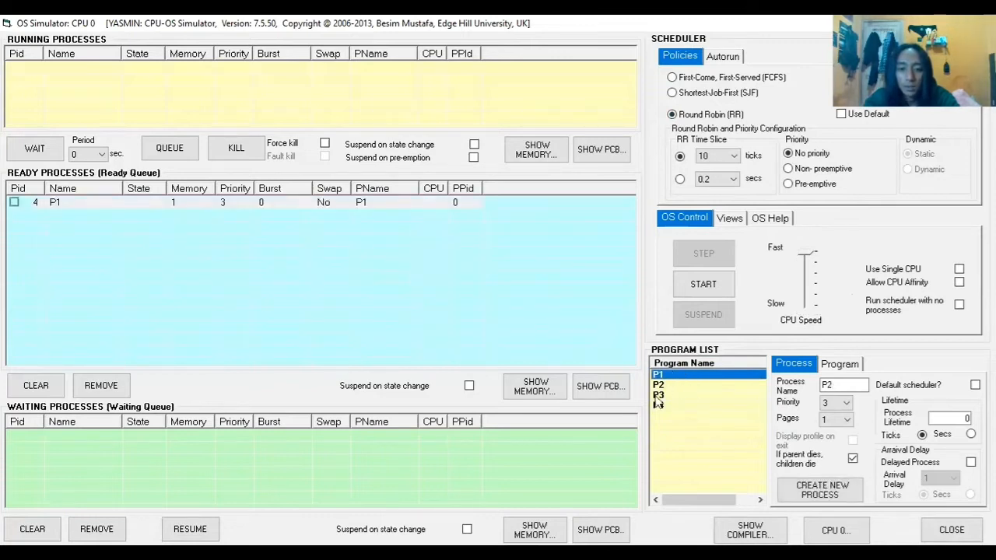
left_click(500, 365)
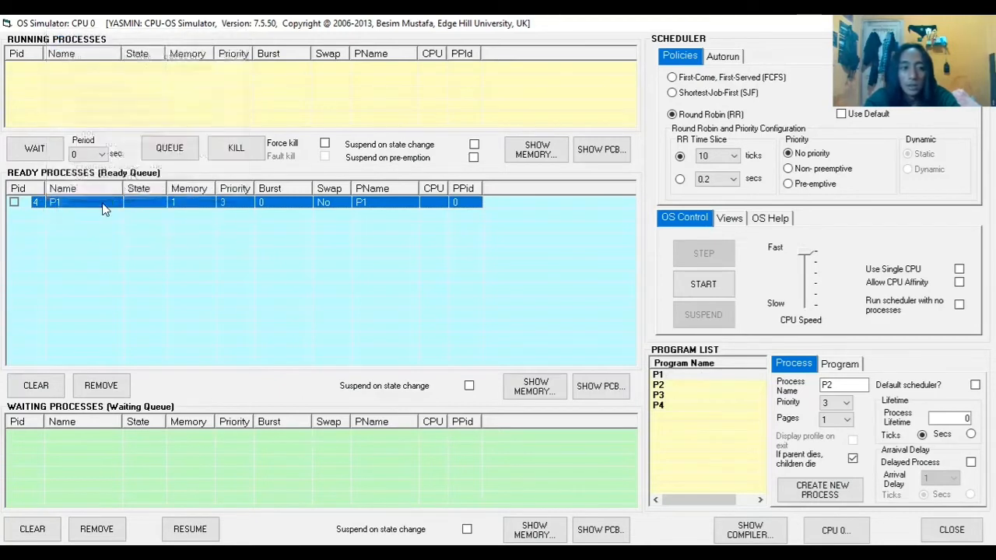
Step: Create one process each from programs P2, P3 and P4 in the ready queue
left_click(659, 385)
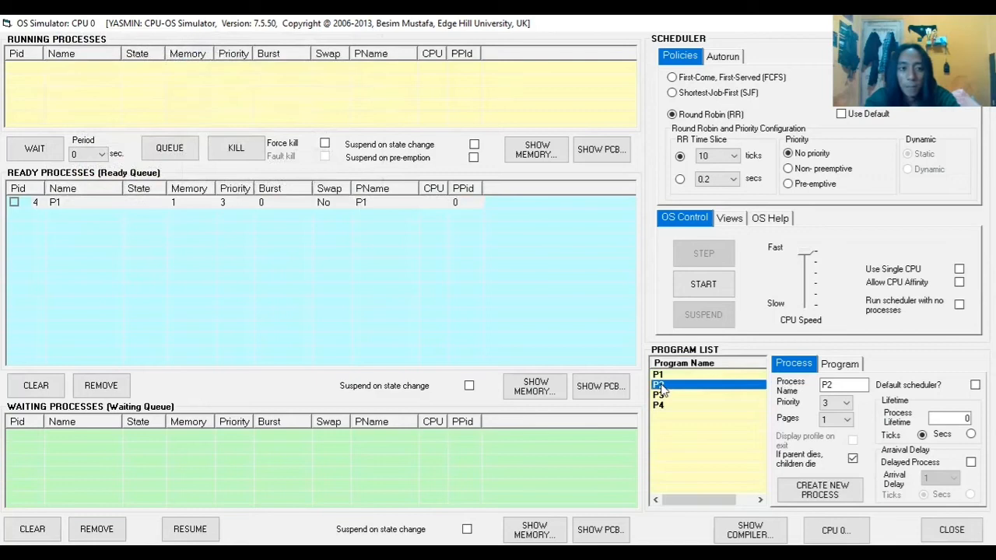
key("Return")
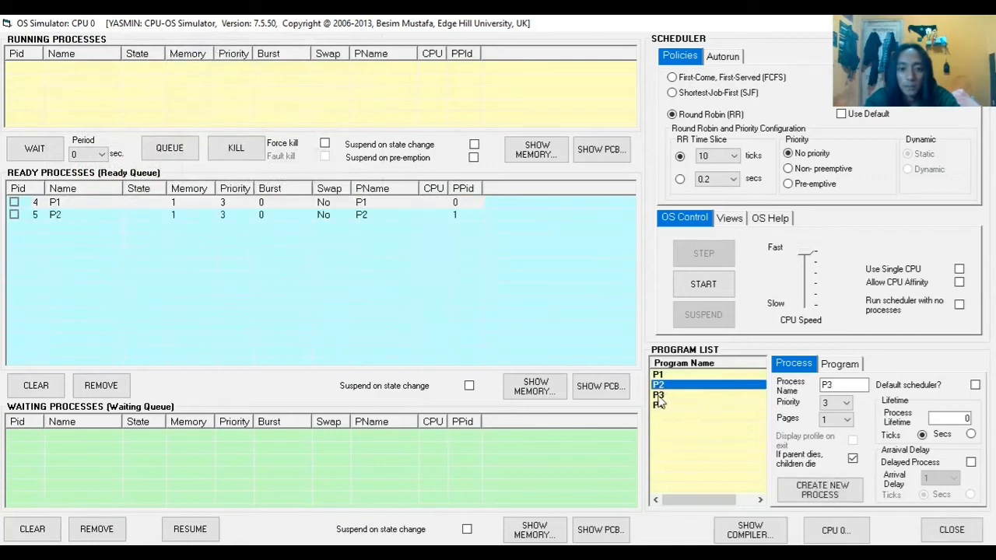
left_click(658, 396)
key("Return")
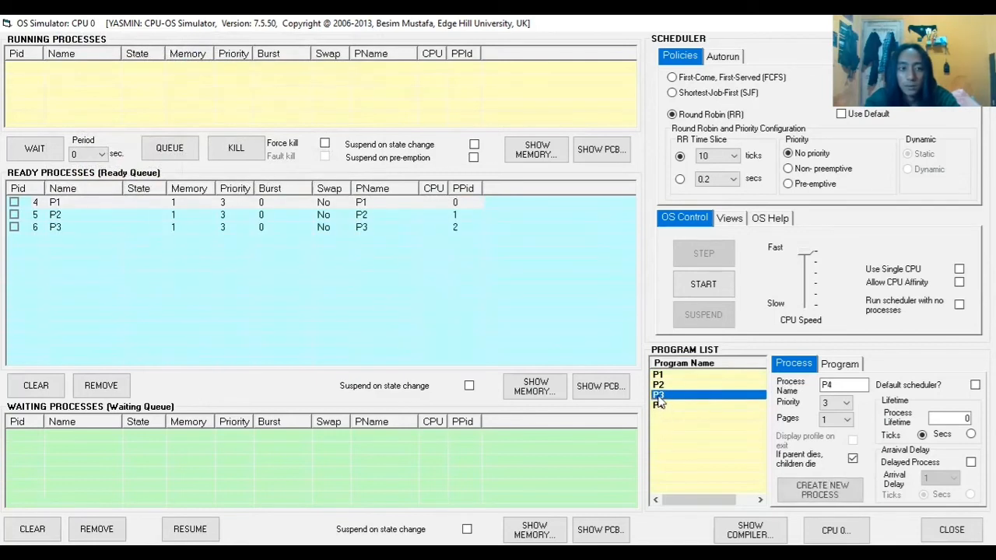
left_click(673, 407)
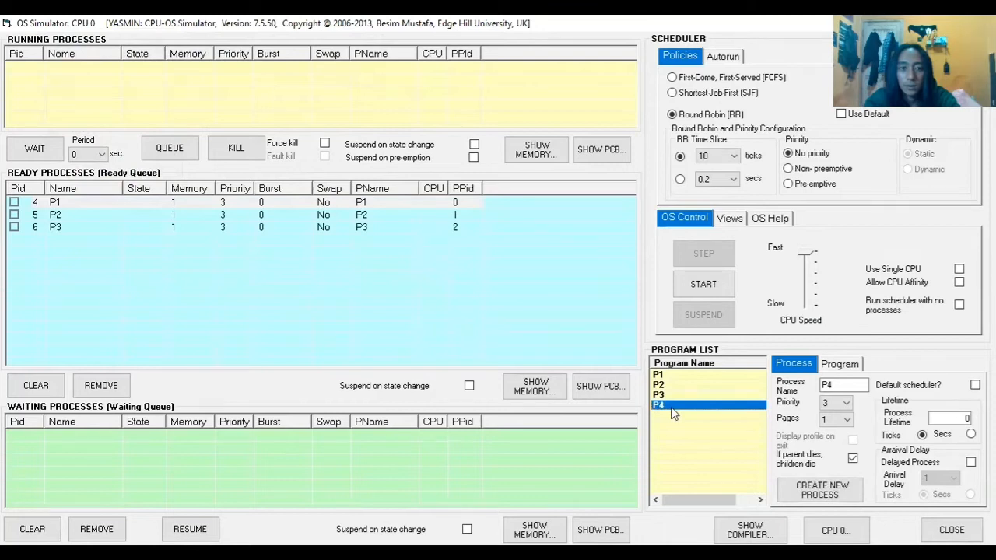
key("Return")
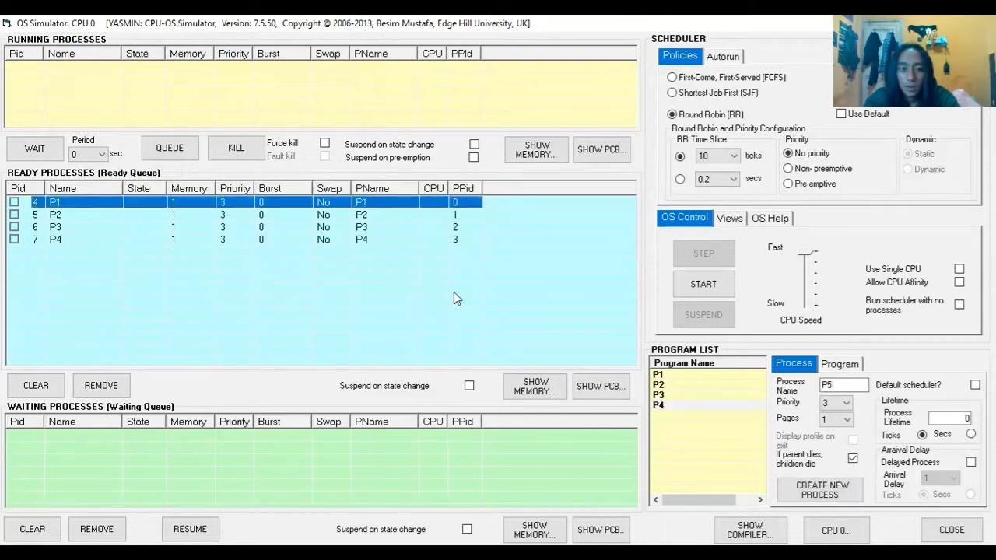
Step: Start the scheduler and open the system resources view, placing its window clear of the process names in the queues
left_click(722, 285)
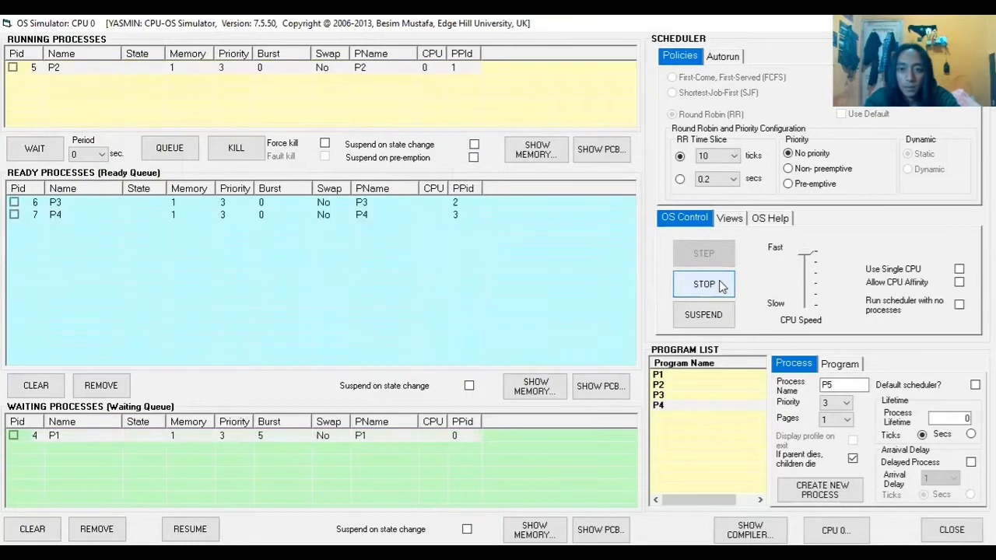
left_click(739, 221)
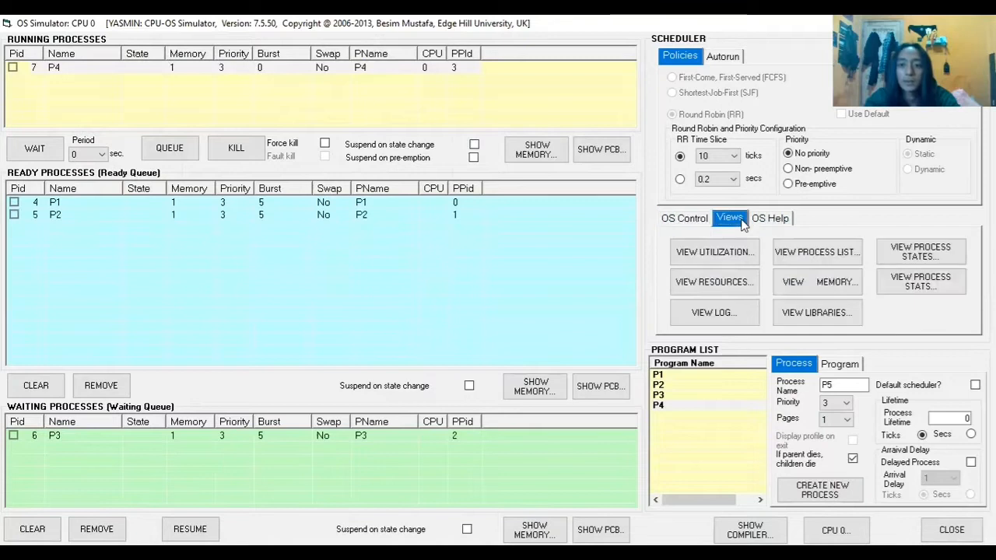
left_click(705, 284)
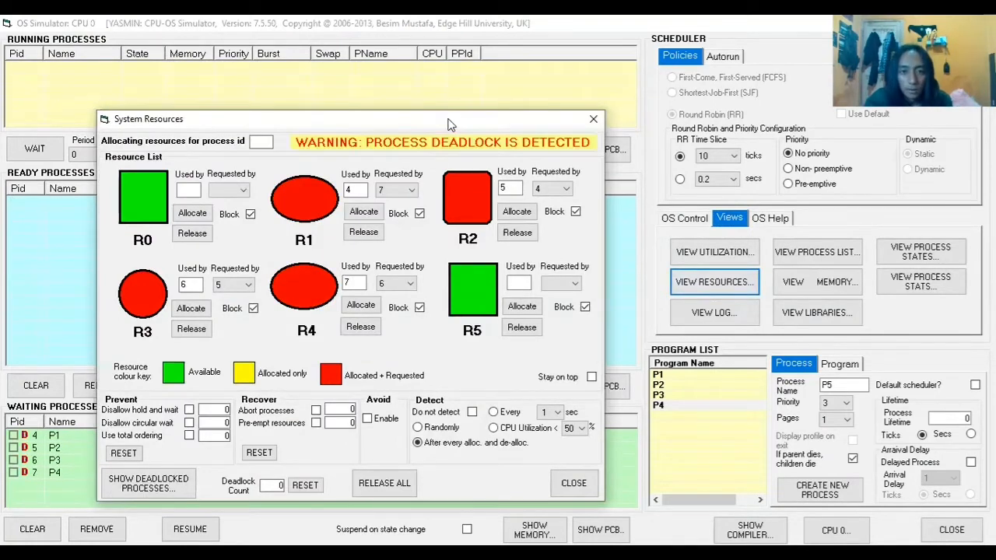
left_click_drag(465, 125, 498, 114)
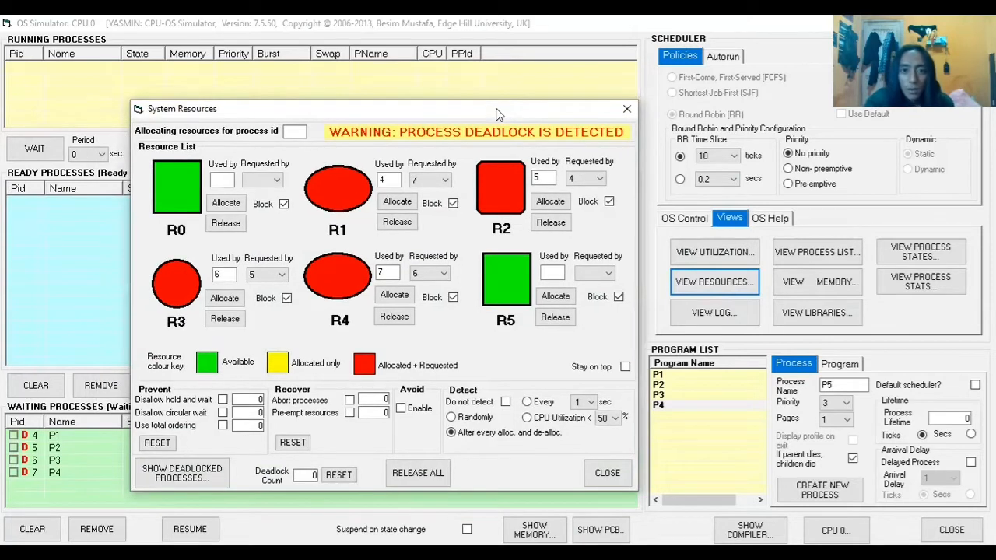
left_click_drag(498, 114, 590, 110)
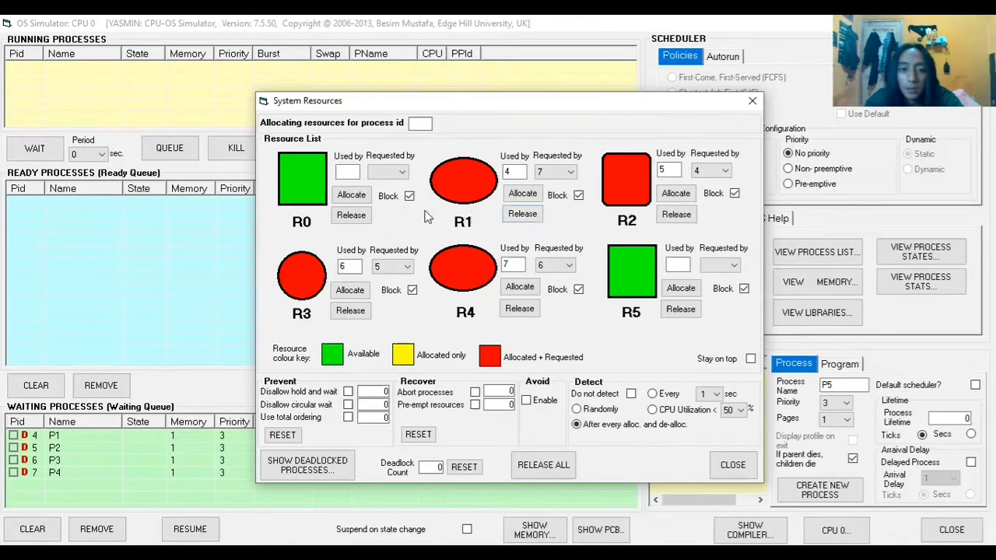
Step: Release resource R1 from its process and set deadlock prevention to disallow hold and wait
left_click(517, 218)
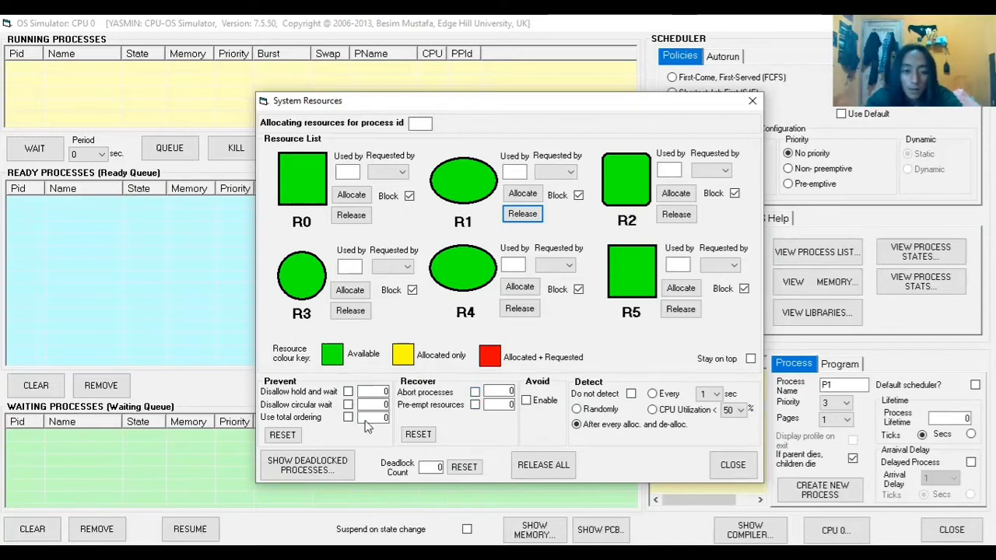
left_click(348, 392)
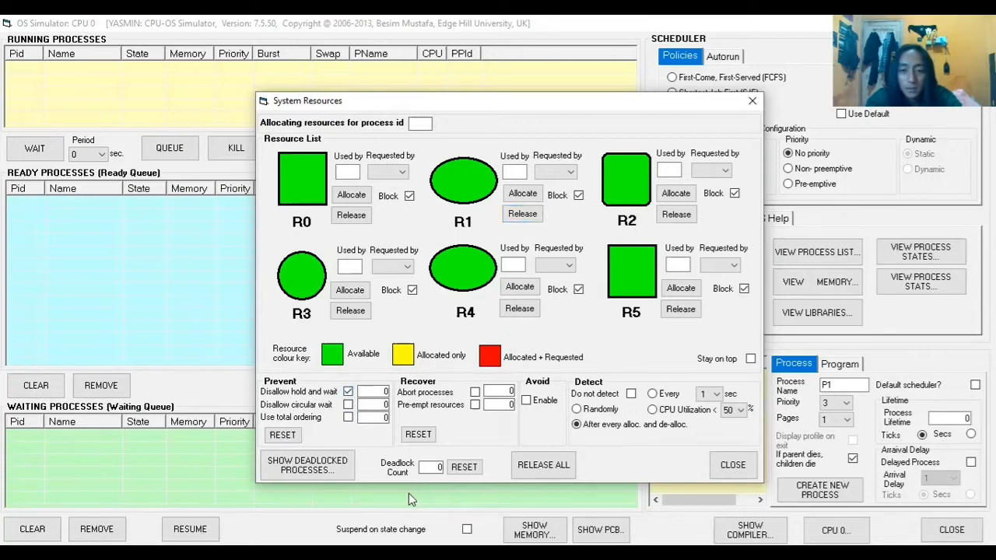
left_click(752, 101)
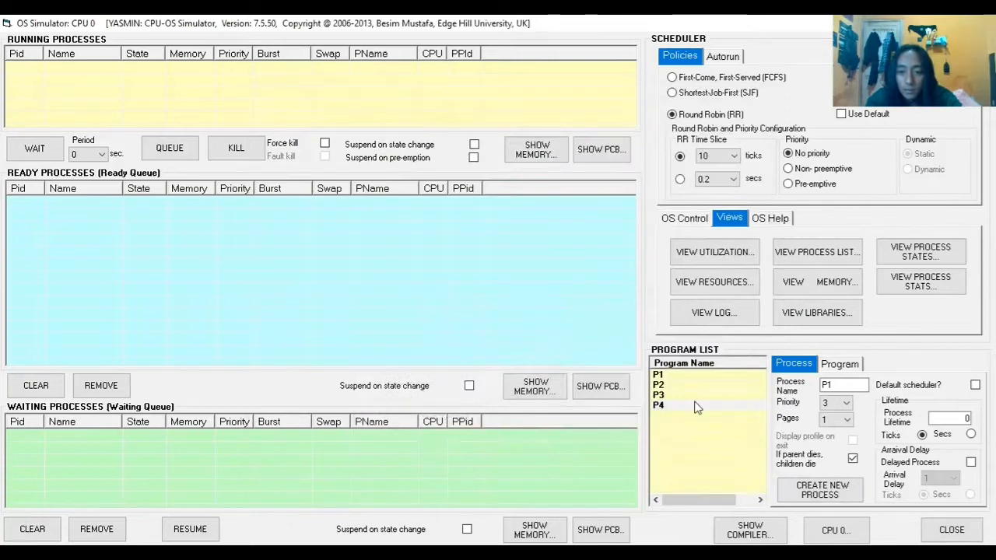
left_click(663, 376)
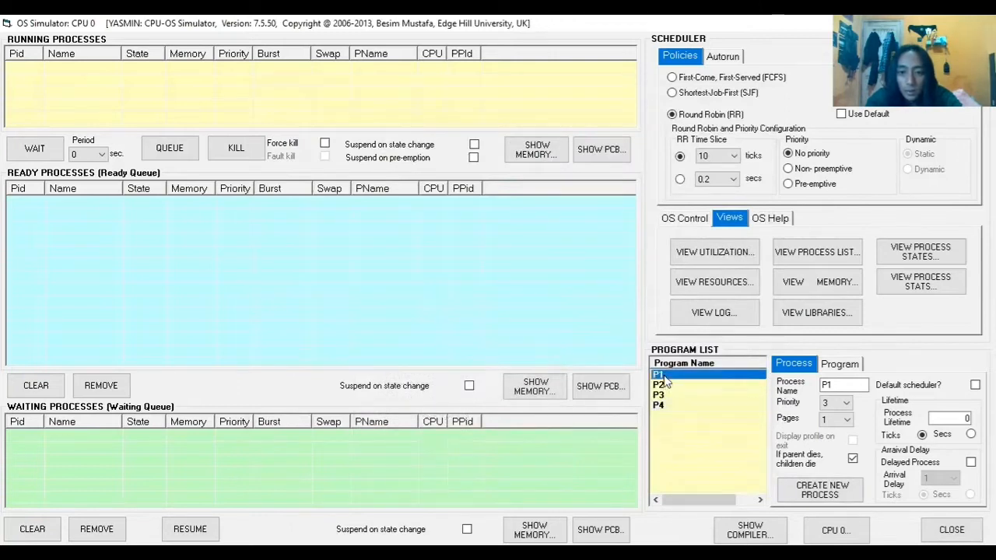
double_click(664, 375)
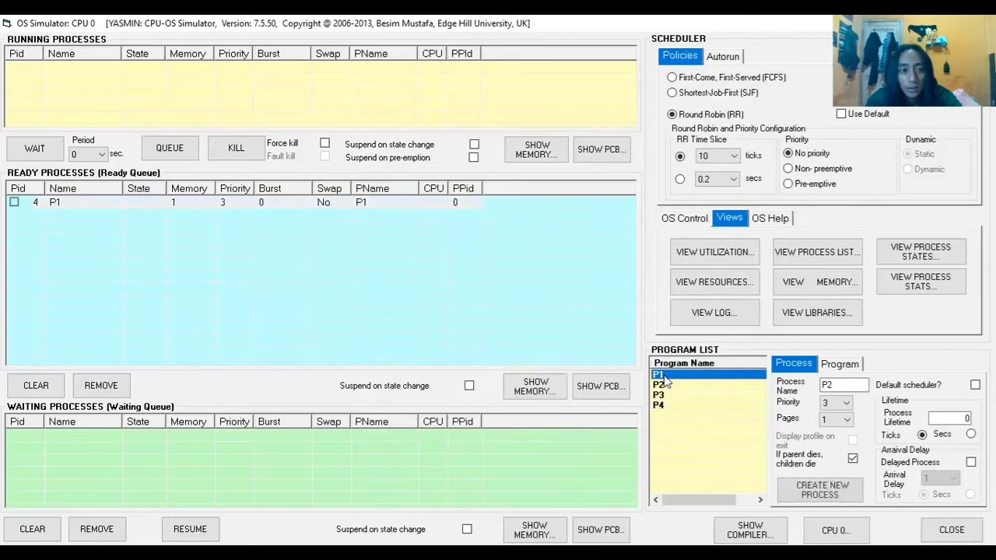
left_click(664, 386)
double_click(663, 386)
left_click(667, 395)
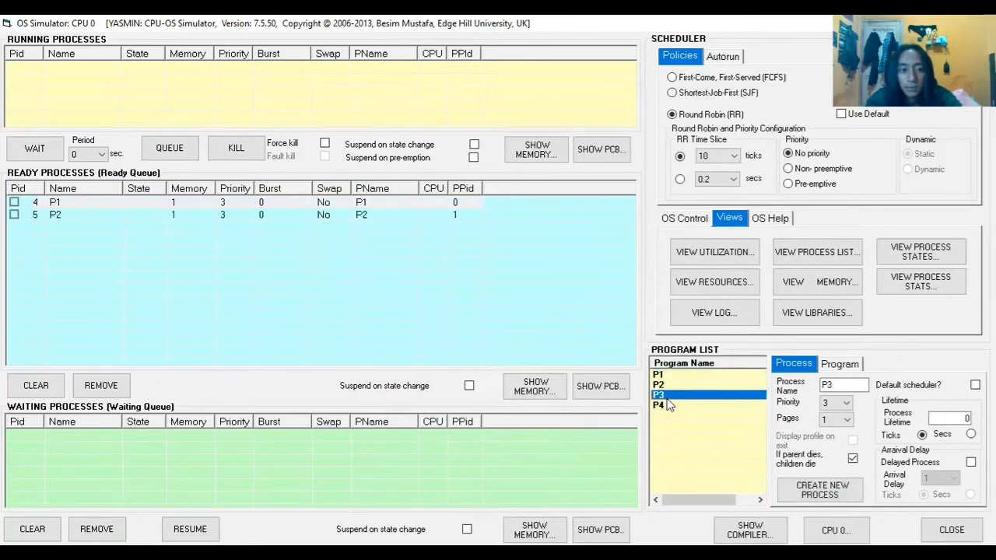
double_click(666, 398)
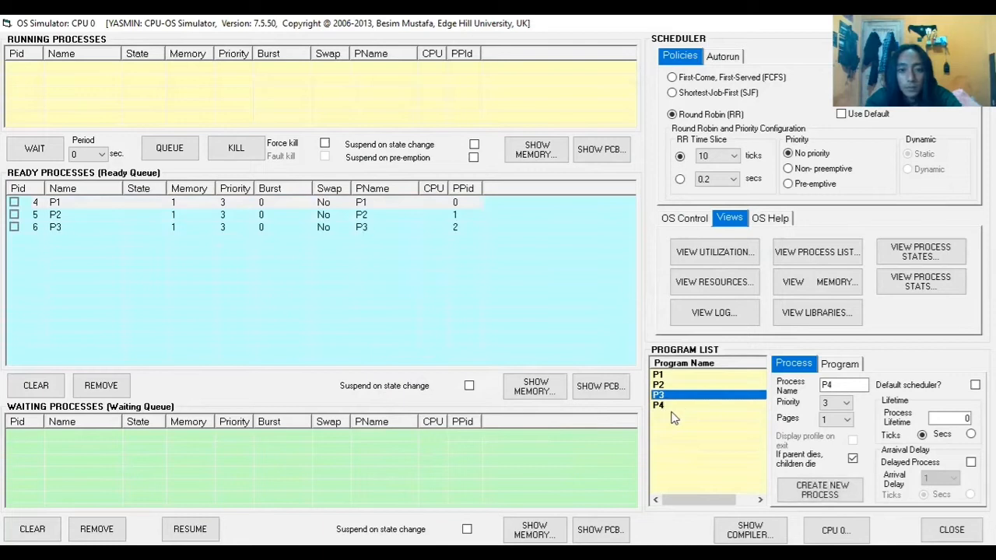
double_click(668, 408)
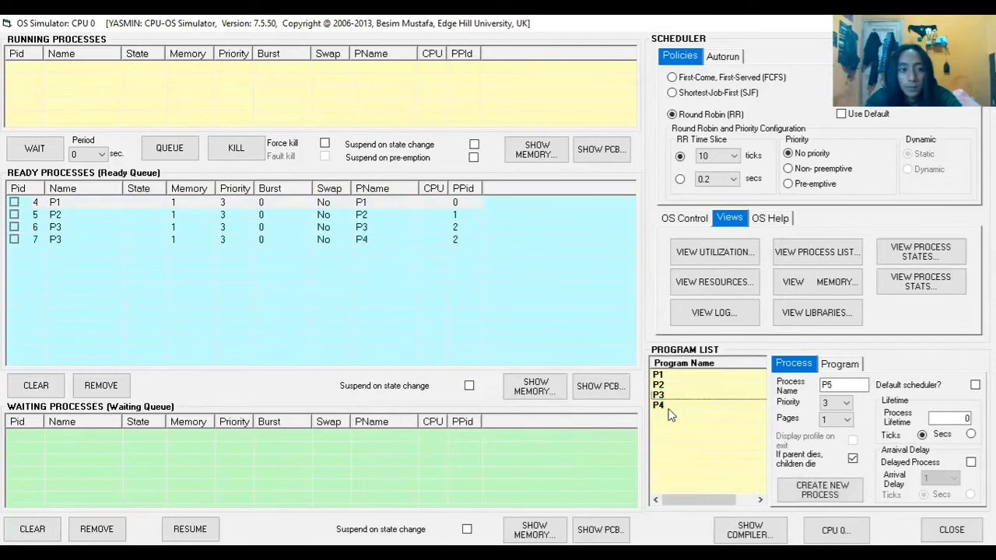
left_click(36, 385)
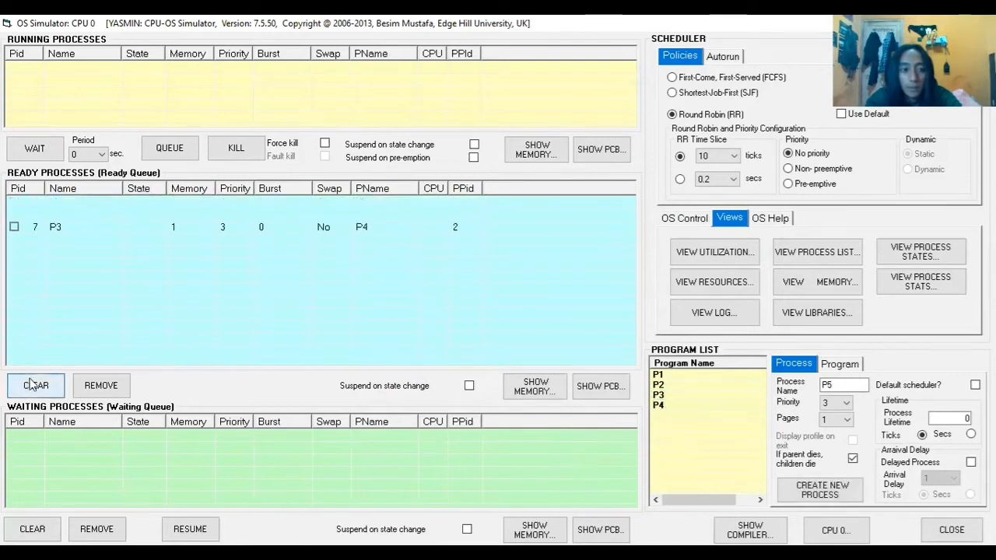
Step: Create one process each from programs P1, P2, P3 and P4 in the ready queue
double_click(660, 375)
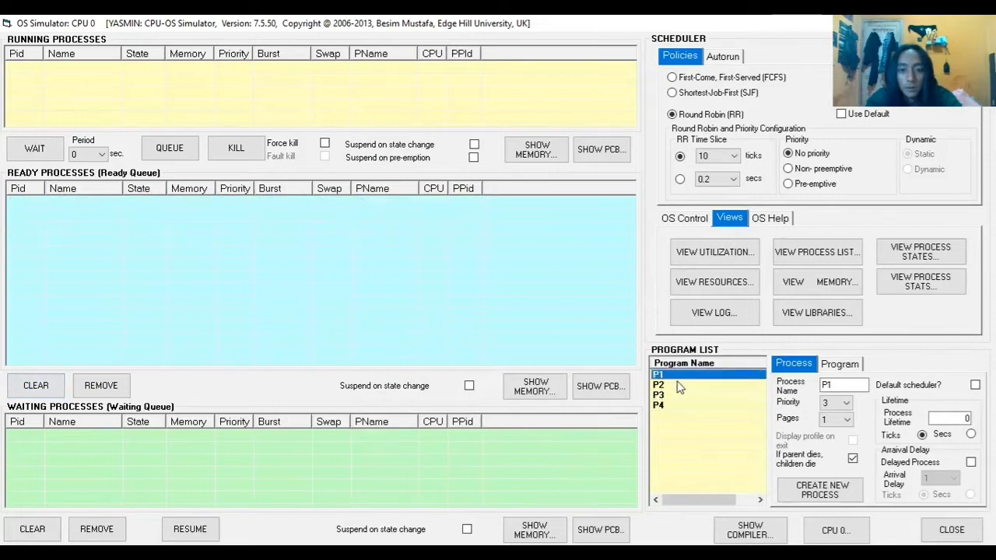
left_click(663, 385)
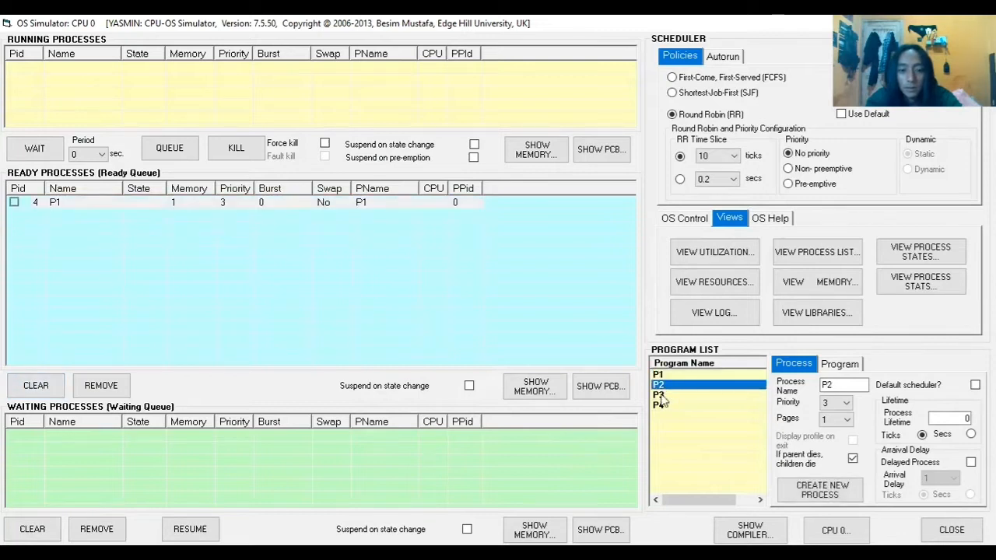
left_click(661, 396)
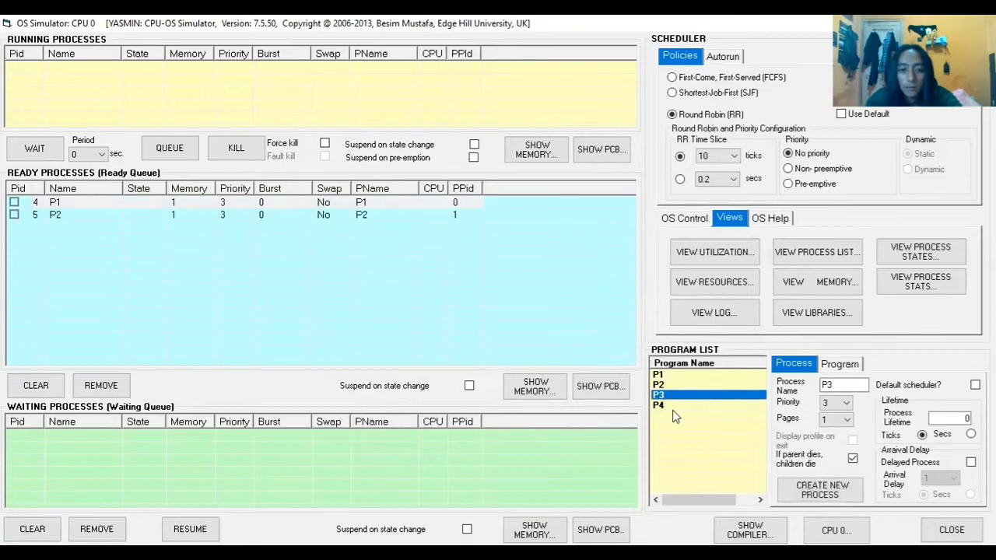
left_click(663, 408)
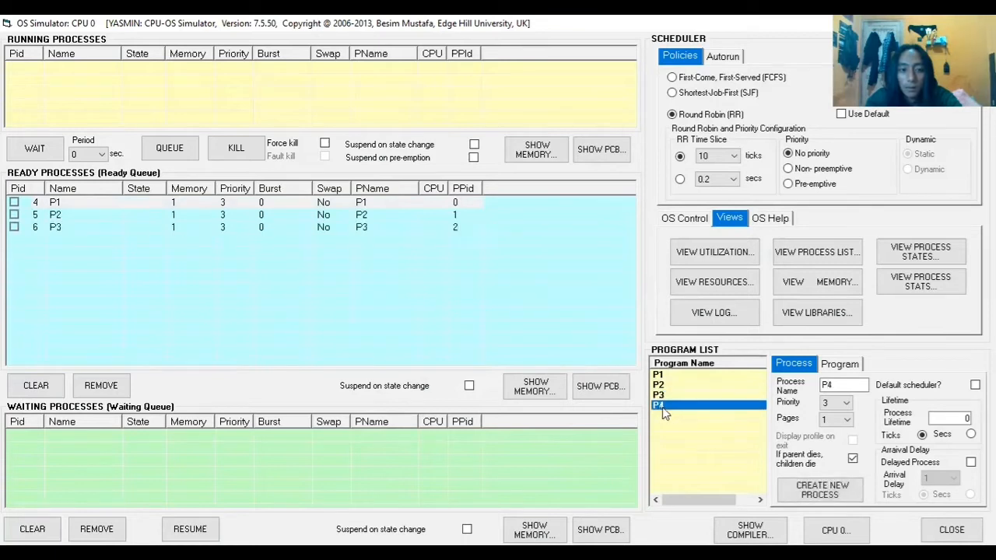
double_click(662, 409)
left_click(502, 310)
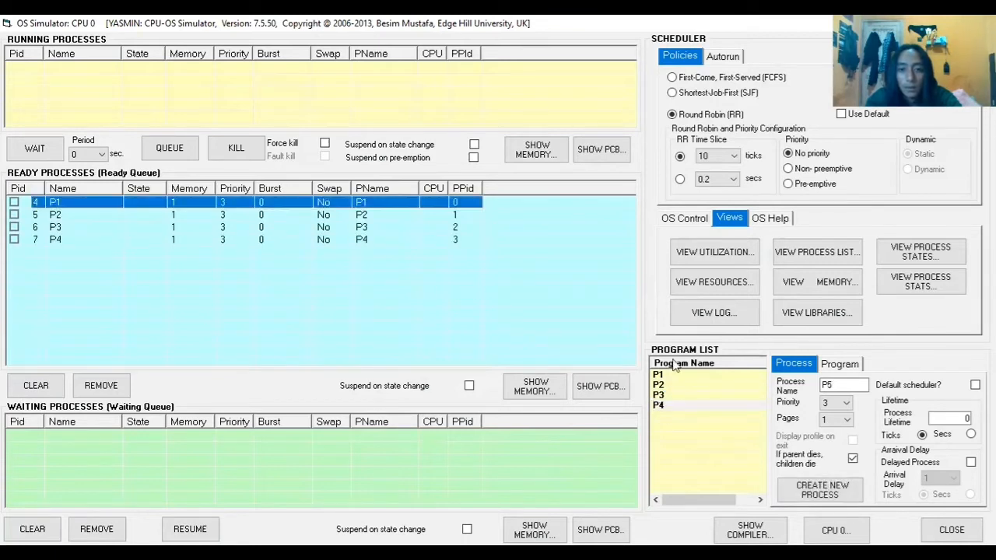
Step: Check the deadlock prevention settings and resource states in the system resources view before running
left_click(684, 217)
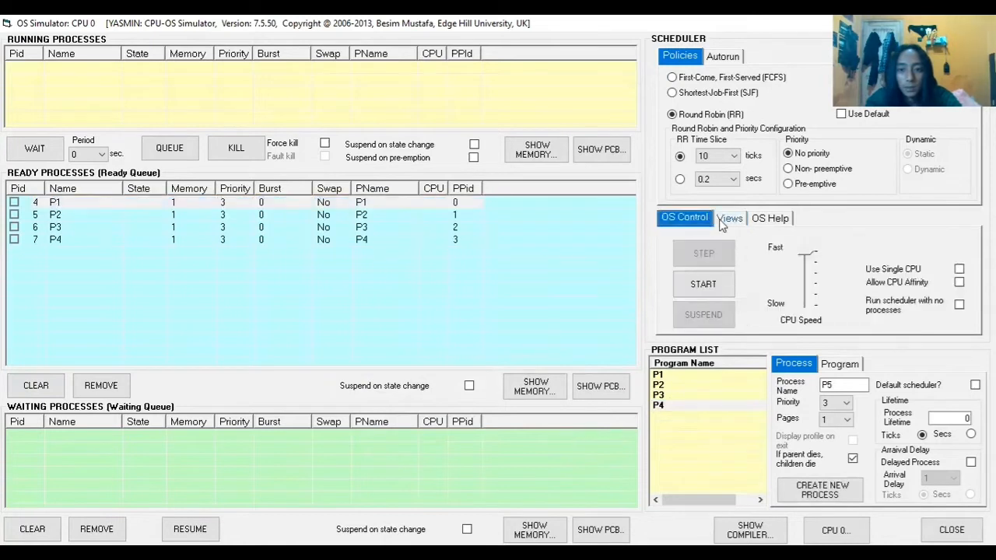
left_click(729, 218)
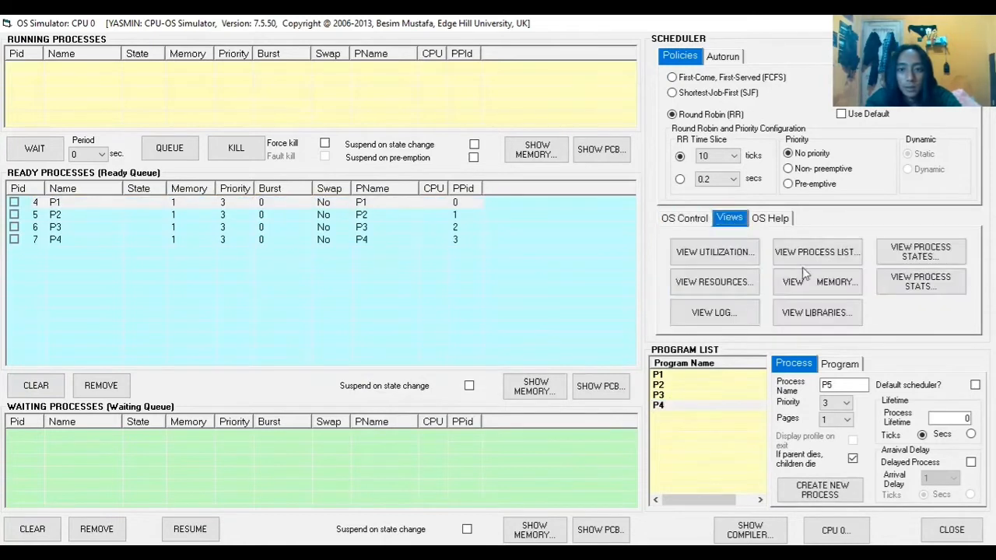
left_click(714, 283)
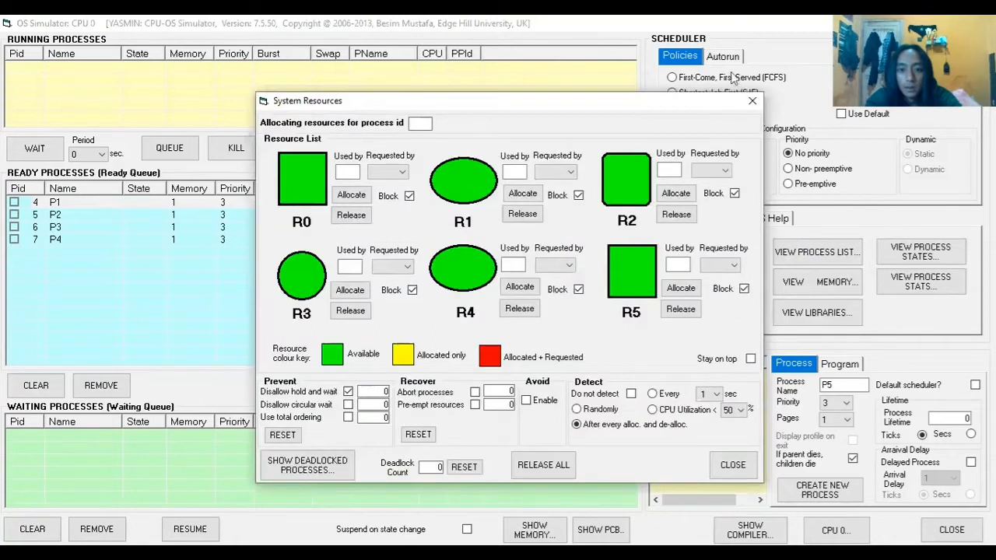
left_click(651, 85)
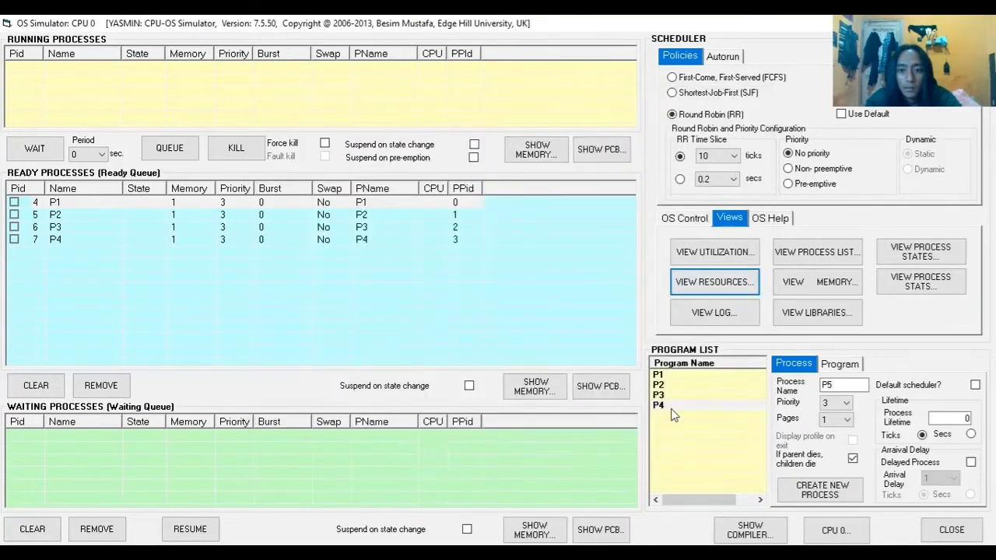
Step: Start the scheduler for the four queued processes and open the system resources view
left_click(684, 219)
left_click(698, 287)
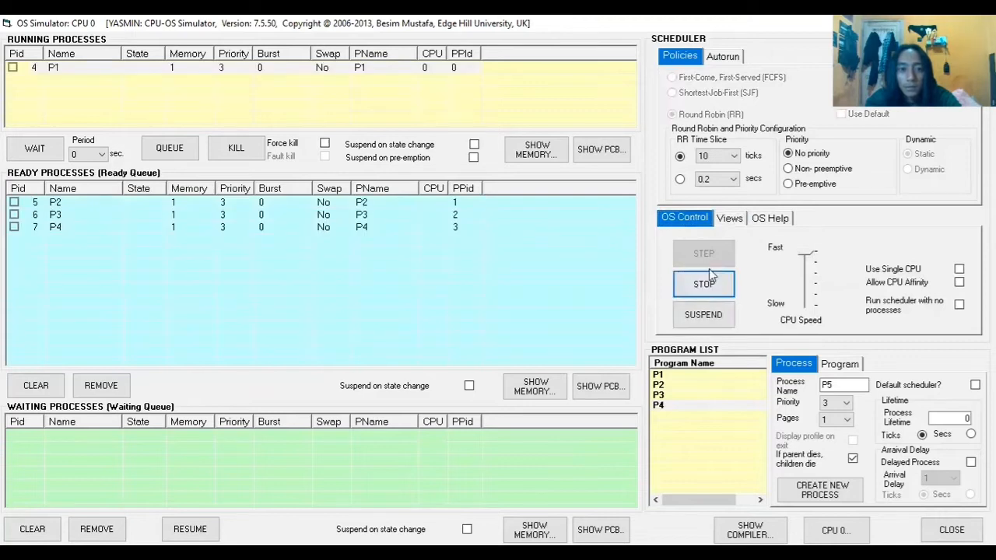
left_click(729, 219)
left_click(712, 283)
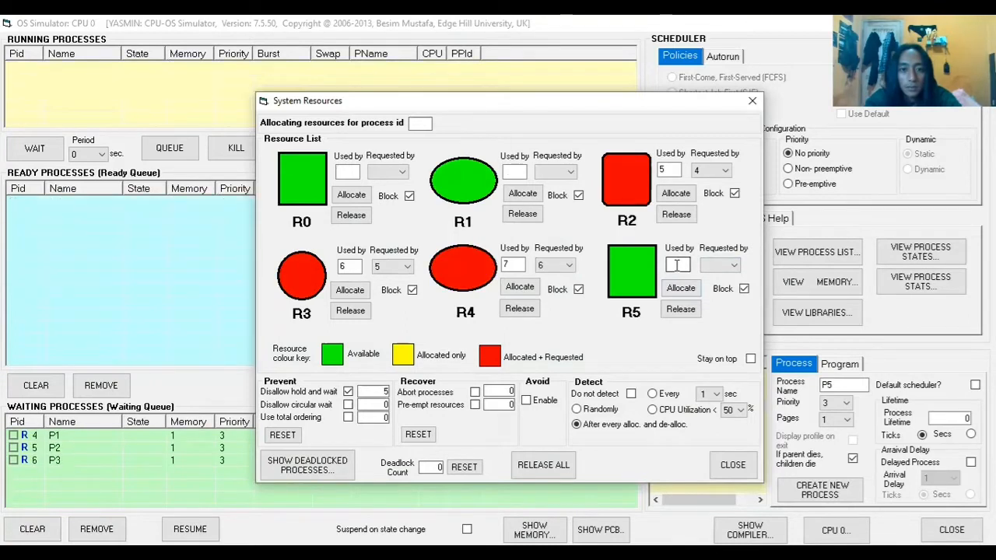
Step: Release all allocated resources and switch deadlock prevention from disallowing hold and wait to disallowing circular wait
left_click(537, 464)
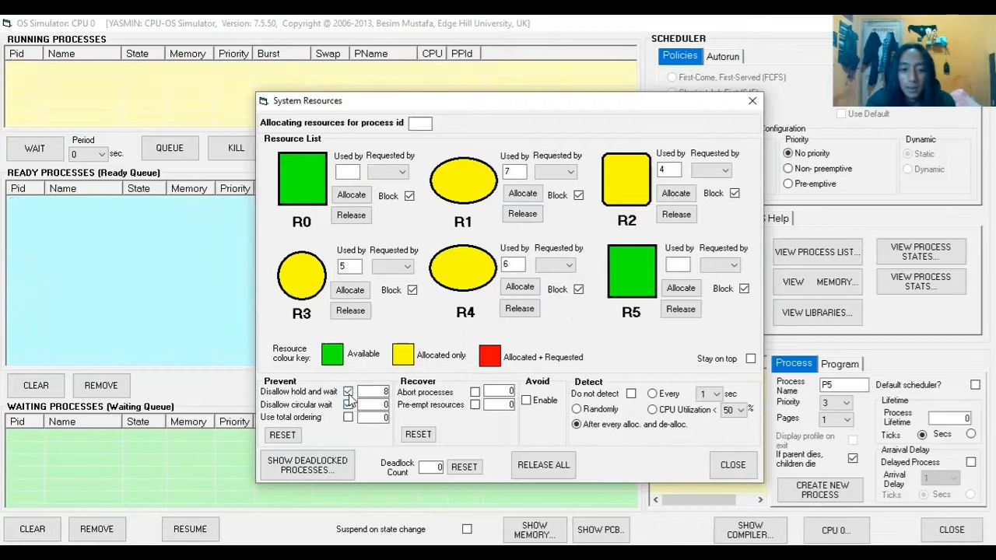
left_click(619, 492)
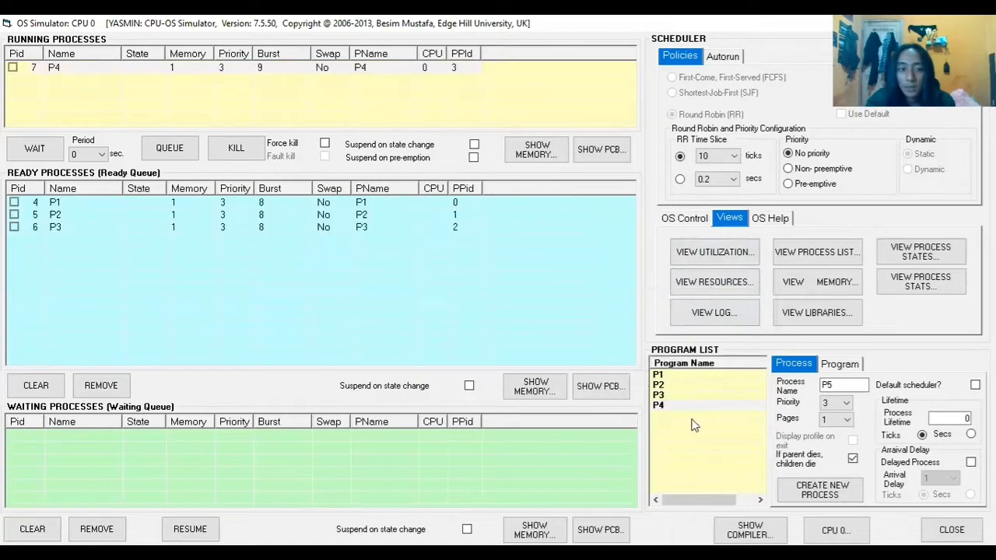
Step: Check the scheduler controls and return to the system resources view to examine the allocations
left_click(689, 219)
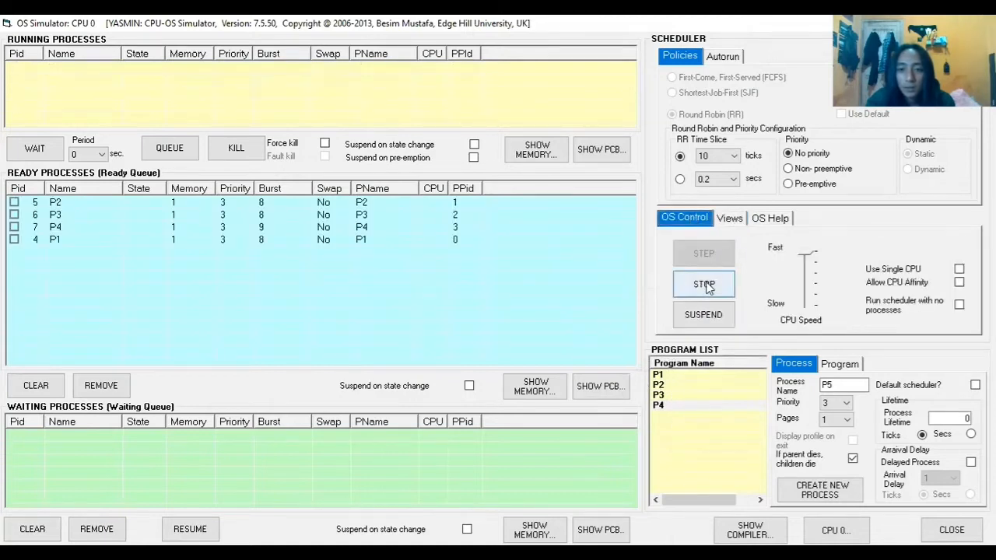
left_click(728, 218)
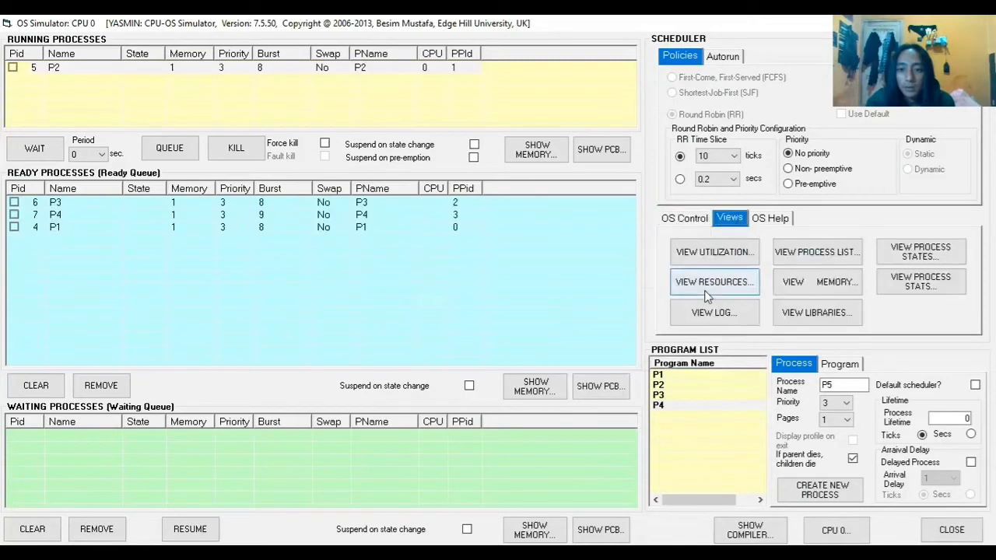
left_click(718, 283)
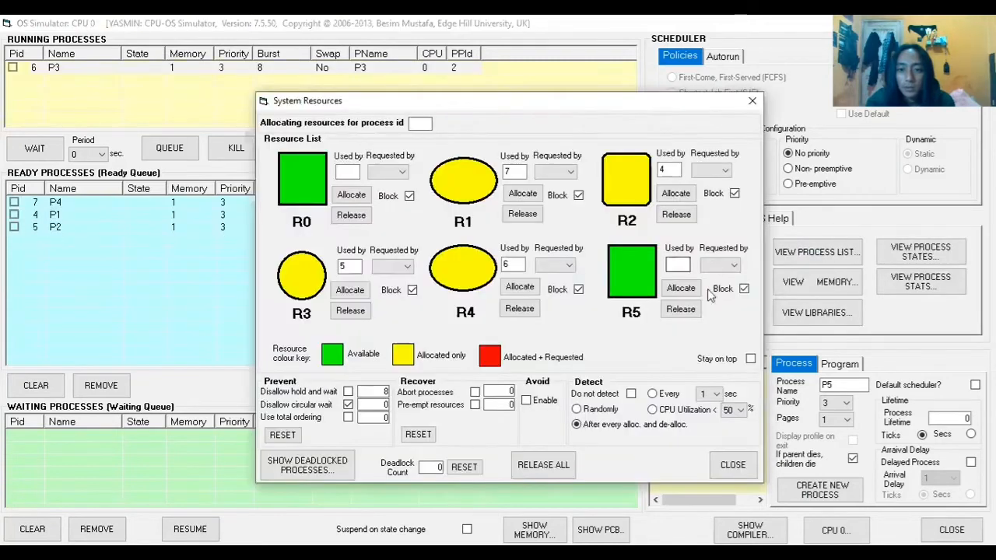
Step: Release all allocated resources in the system resources view and stop the scheduler
left_click(568, 466)
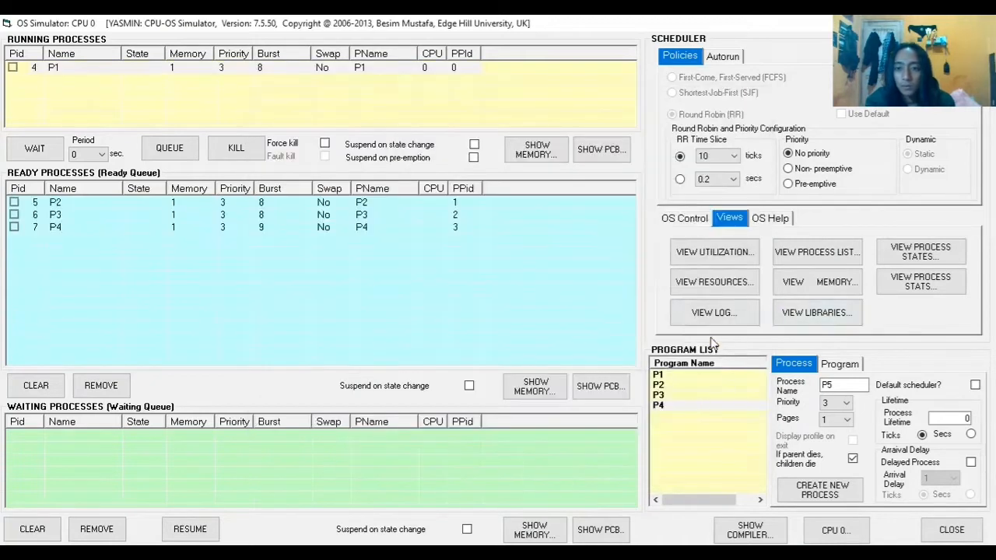
left_click(683, 219)
left_click(710, 288)
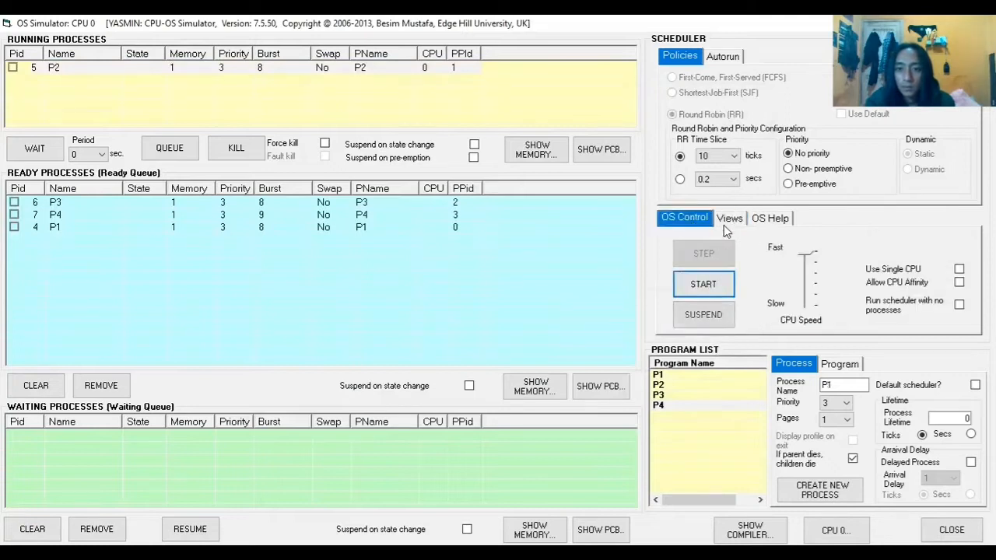
Step: Clear the ready queue and create one new process each from programs P1, P2, P3 and P4
left_click(729, 218)
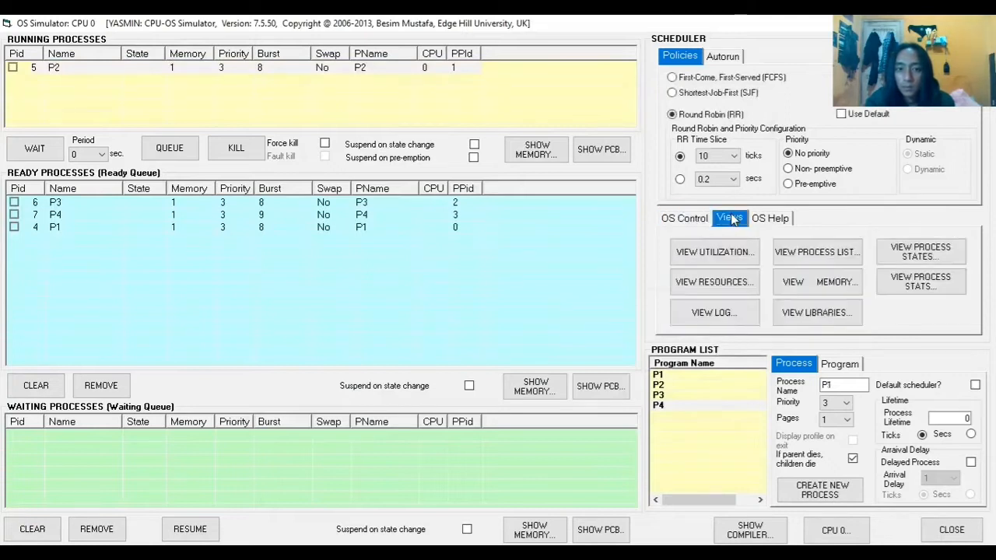
left_click(35, 385)
left_click(682, 380)
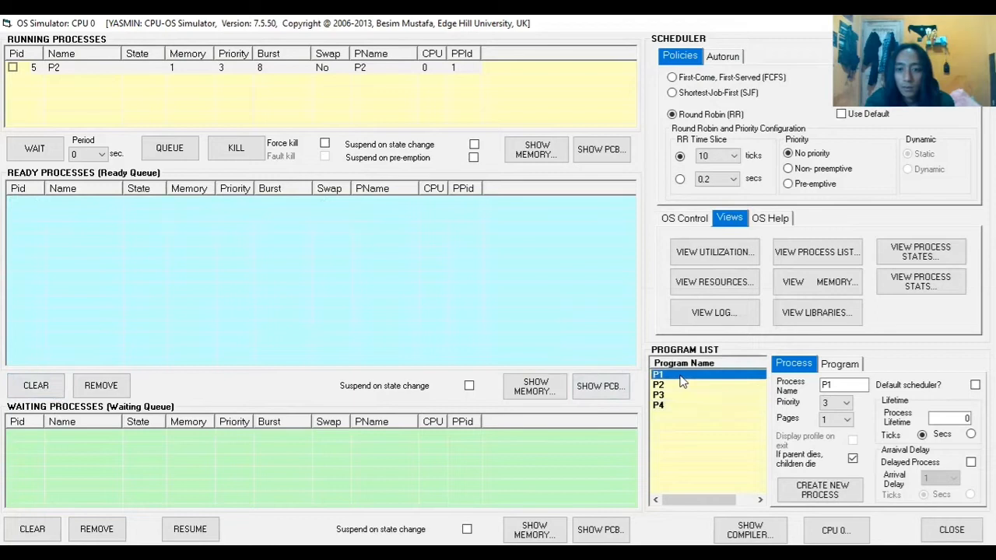
double_click(661, 387)
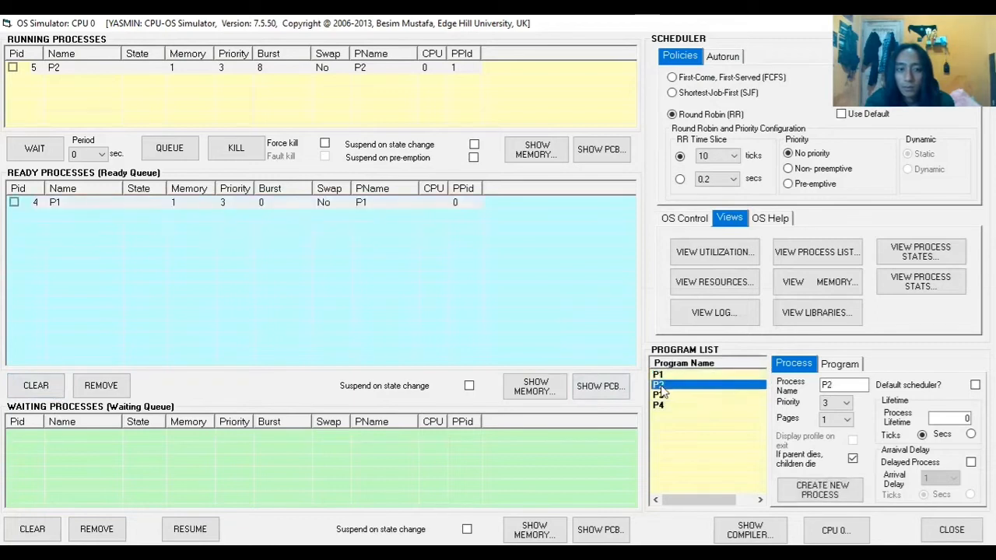
left_click(658, 396)
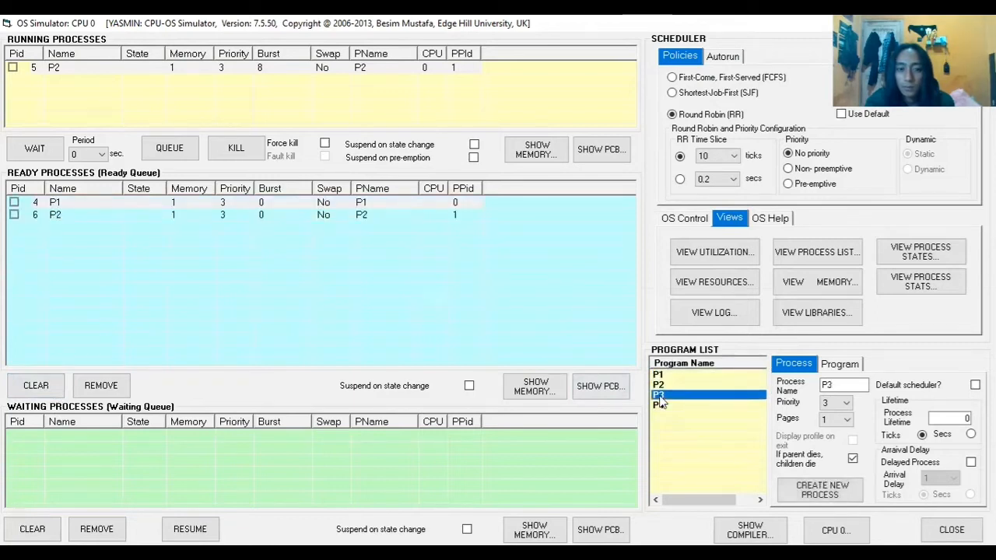
double_click(661, 406)
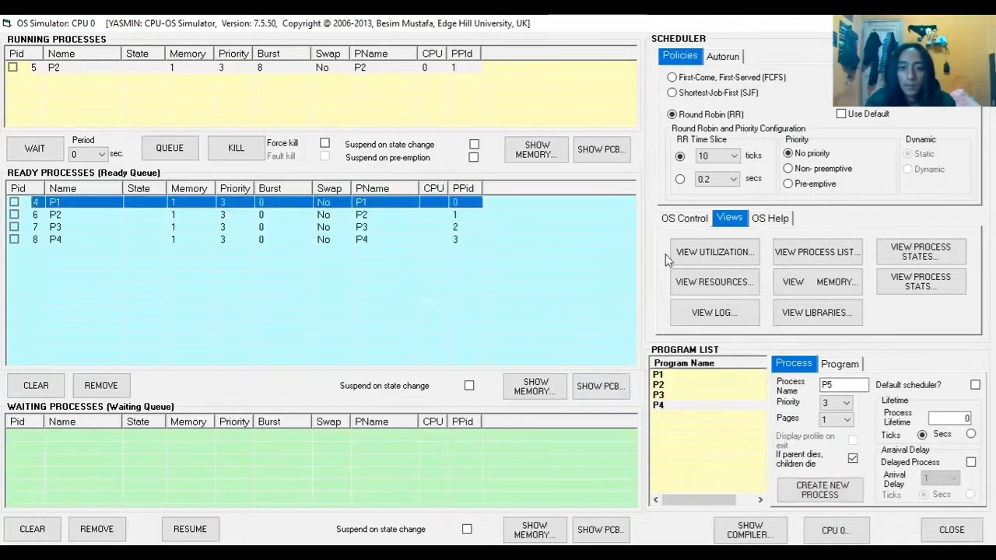
Step: Start the scheduler for the four new processes and open the system resources view to examine the allocations
left_click(686, 219)
left_click(704, 284)
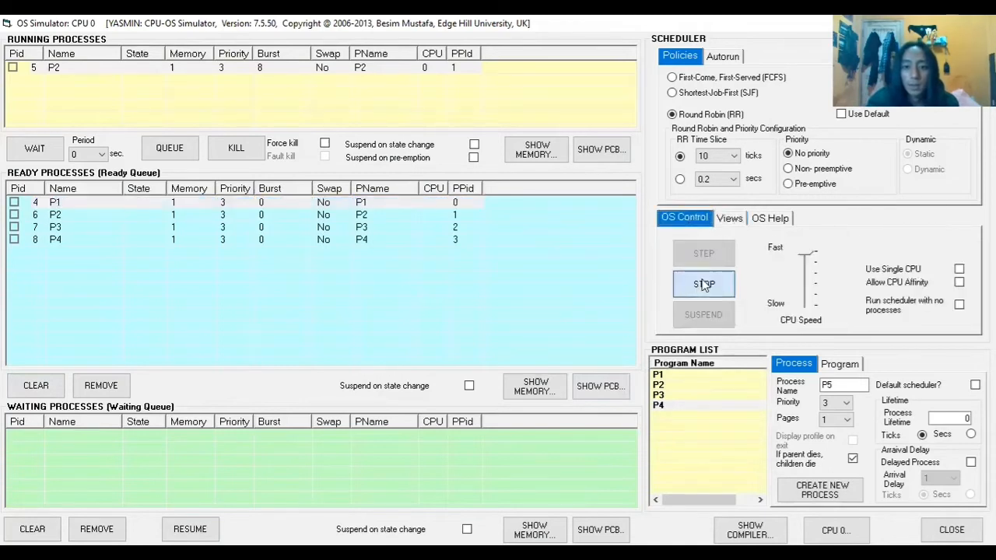
left_click(722, 221)
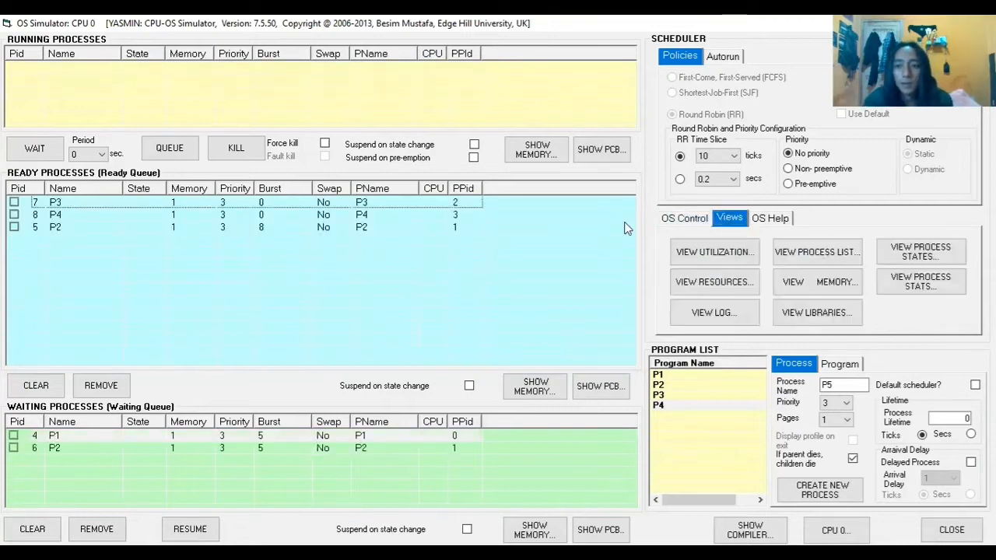
left_click(732, 284)
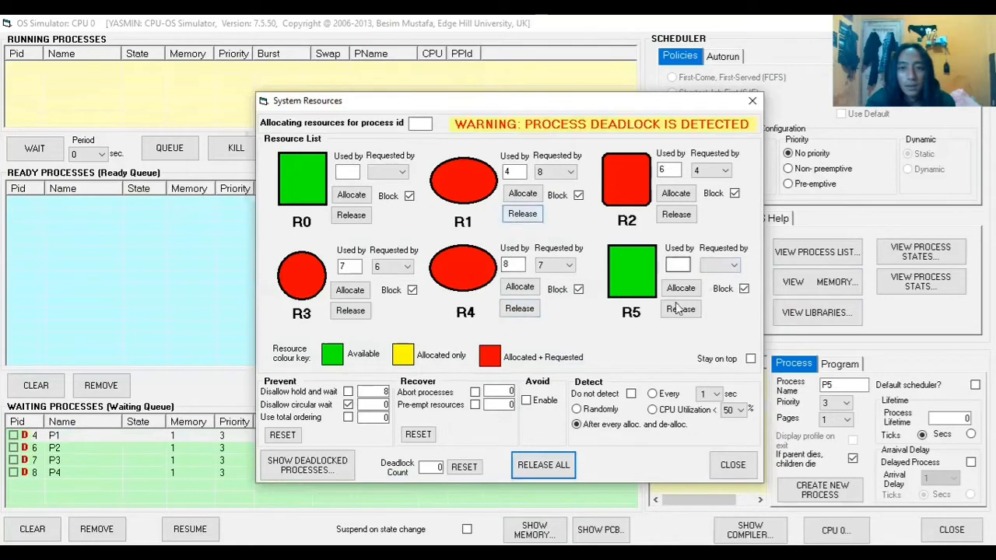
Step: Release all allocated resources and switch deadlock prevention from disallowing circular wait to using total ordering
left_click(543, 466)
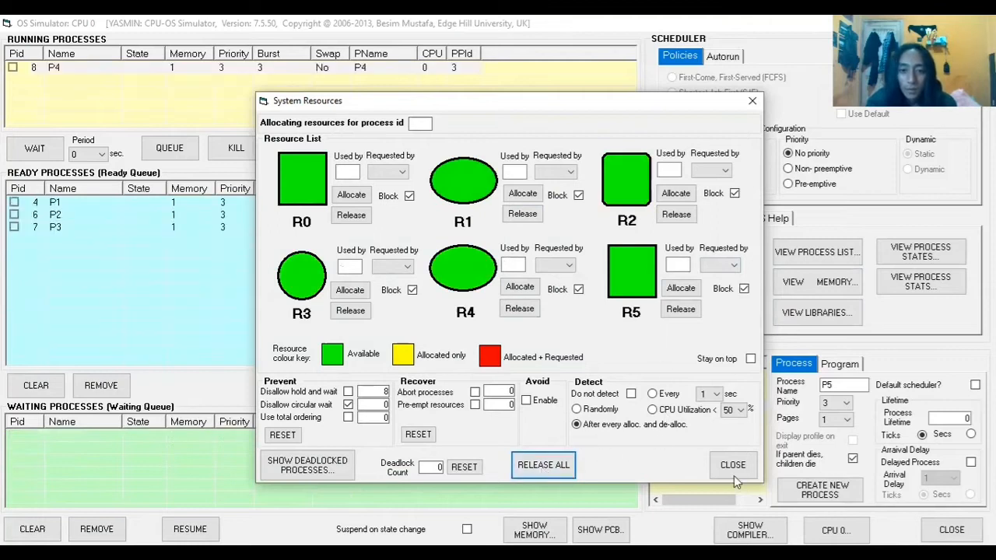
left_click(665, 485)
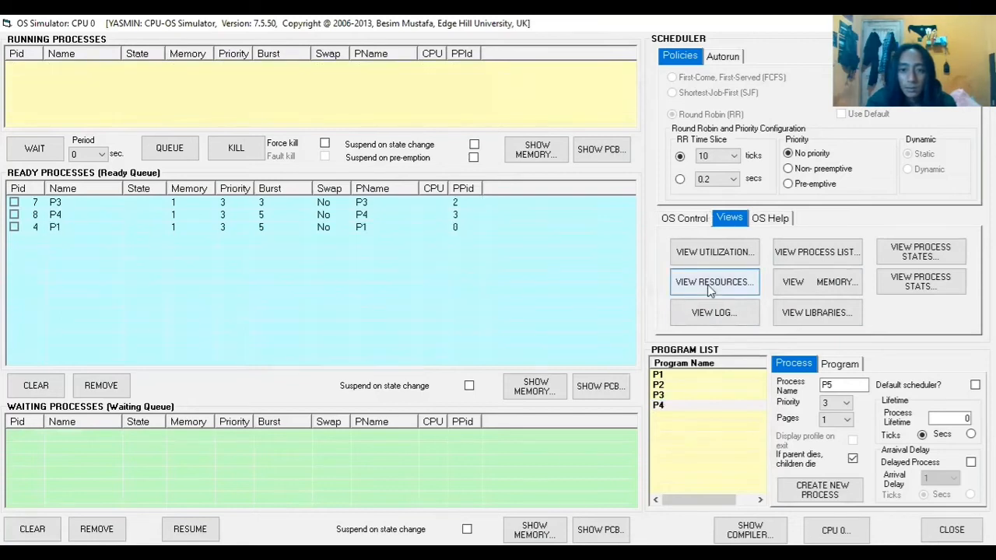
left_click(731, 283)
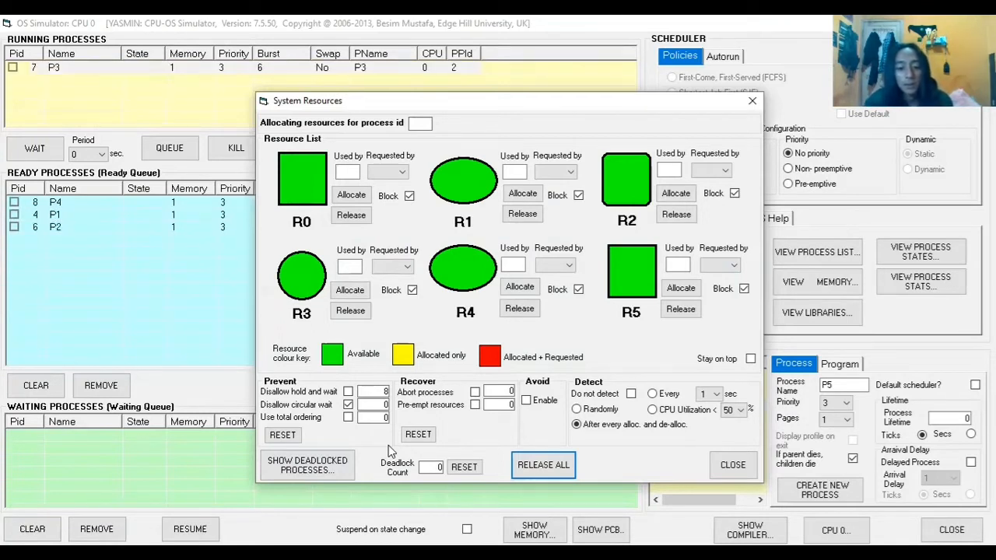
left_click(347, 417)
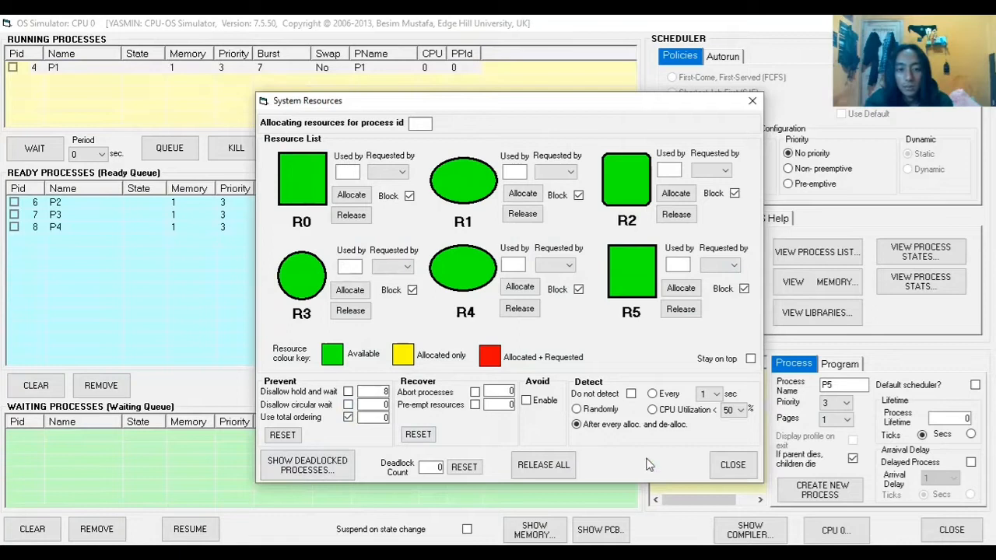
left_click(733, 464)
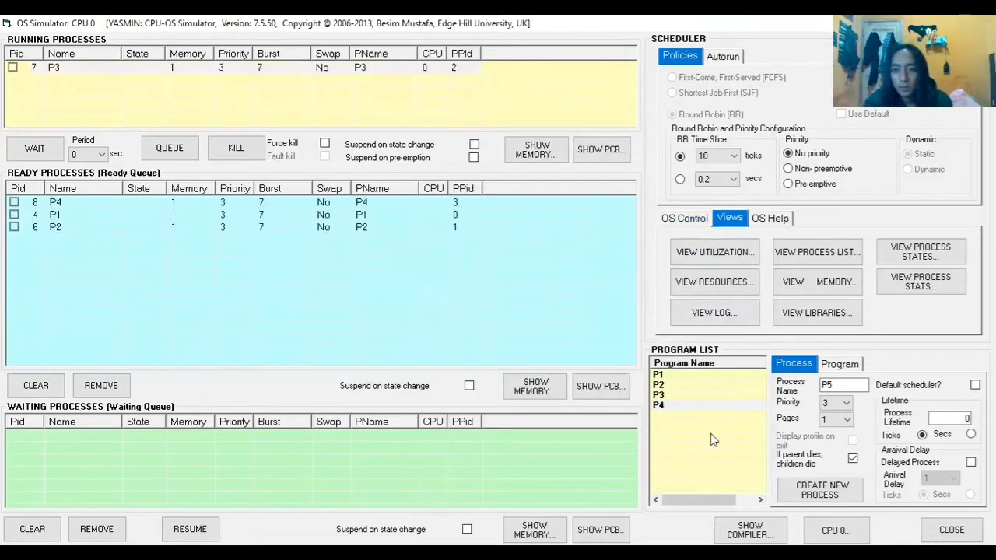
left_click(675, 376)
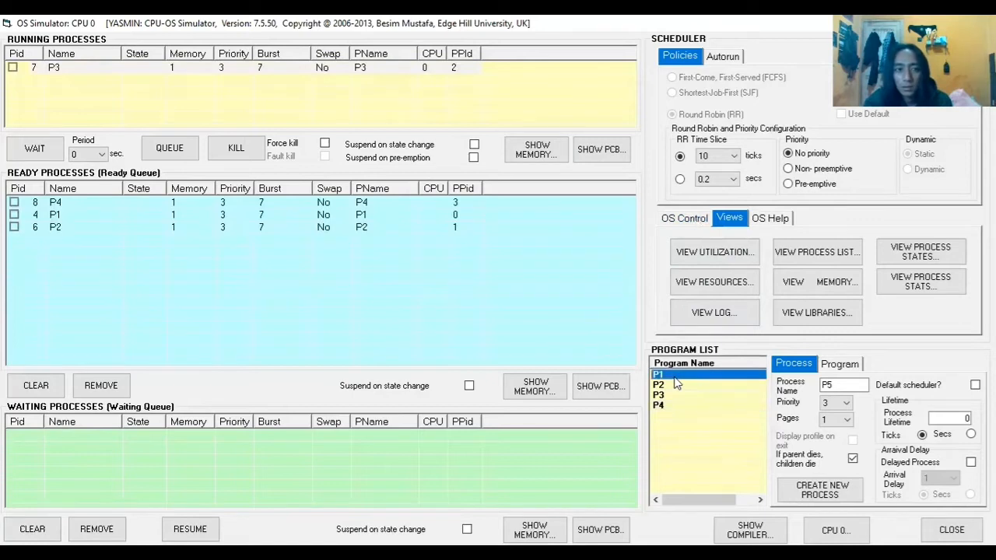
left_click(657, 385)
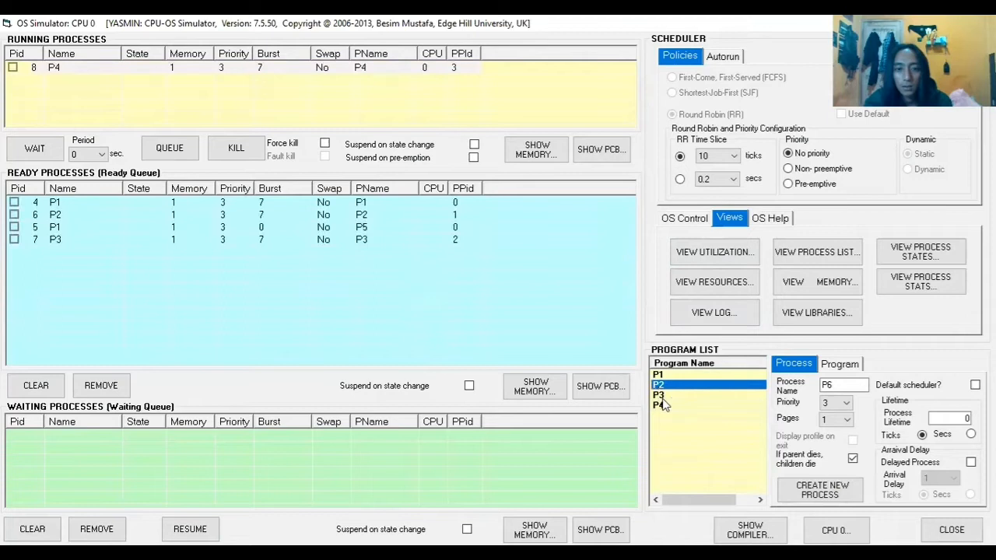
left_click(662, 396)
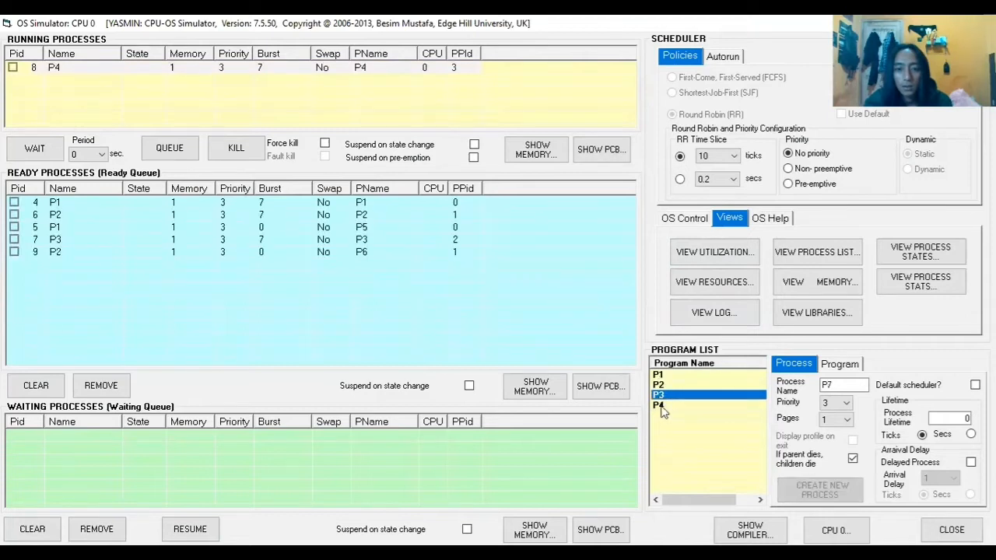
left_click(659, 406)
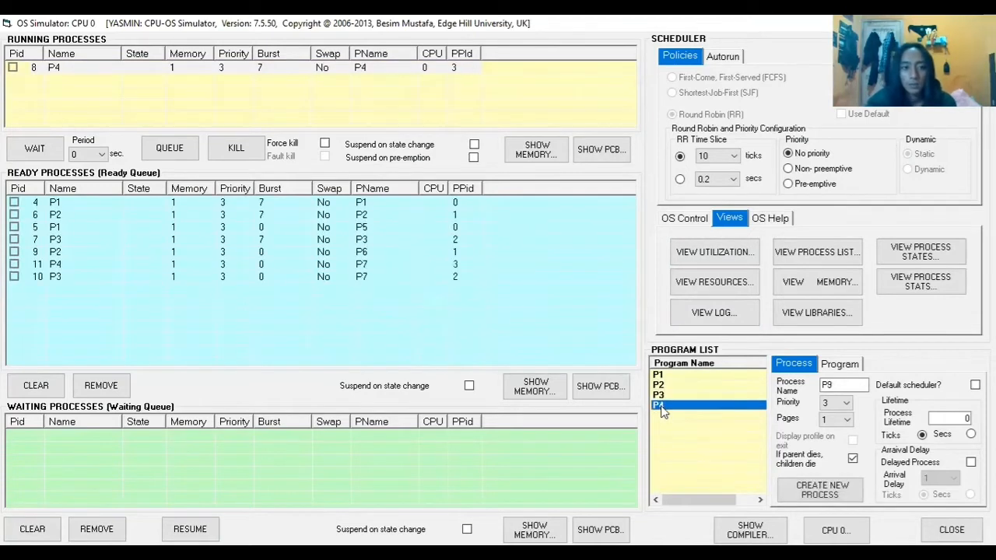
left_click(36, 386)
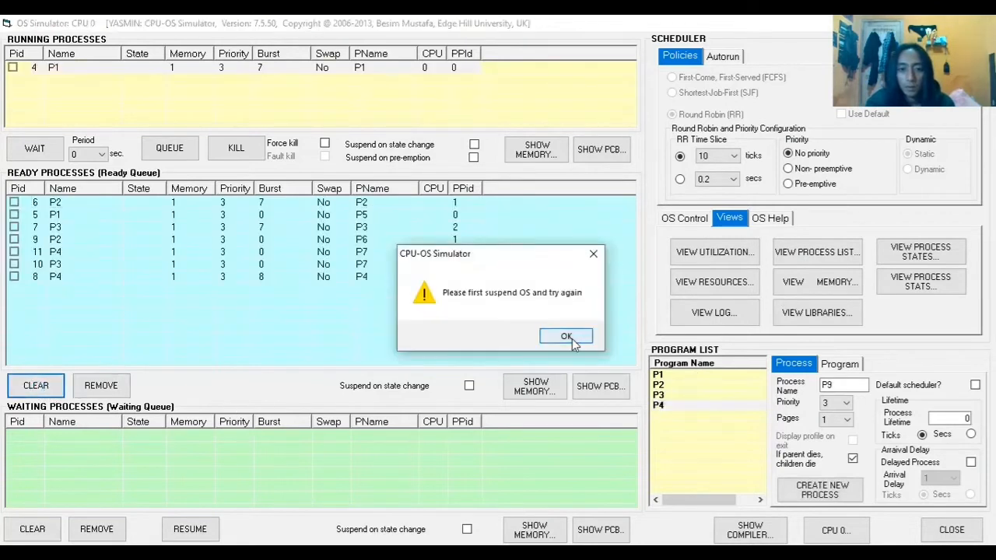
left_click(570, 338)
Step: Stop the scheduler and clear all processes from the ready queue
left_click(687, 218)
left_click(704, 284)
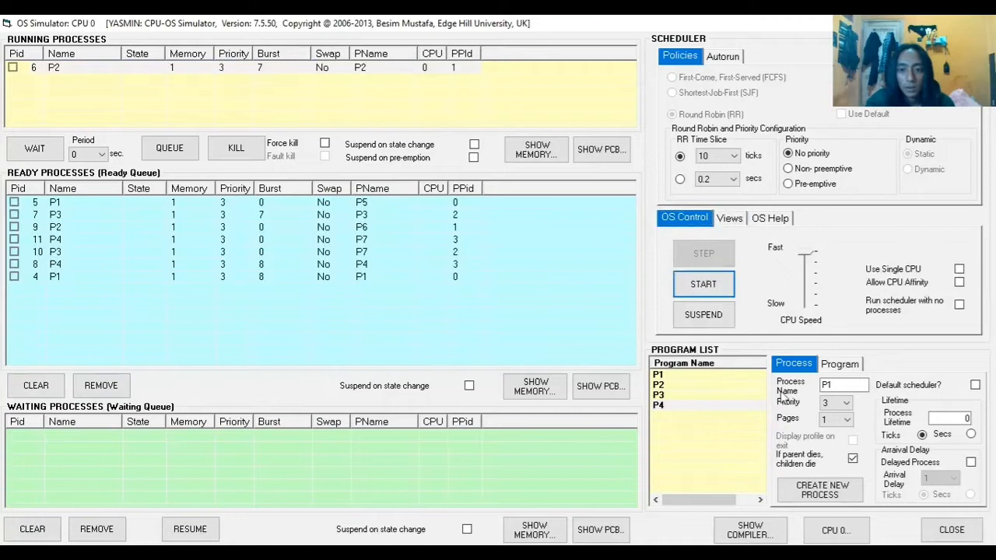
left_click(730, 220)
left_click(667, 376)
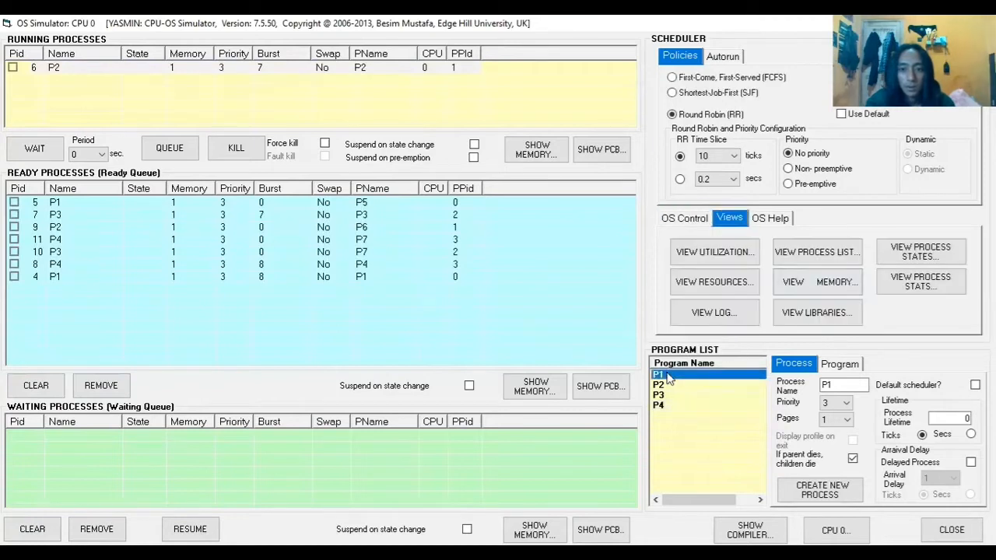
left_click(37, 384)
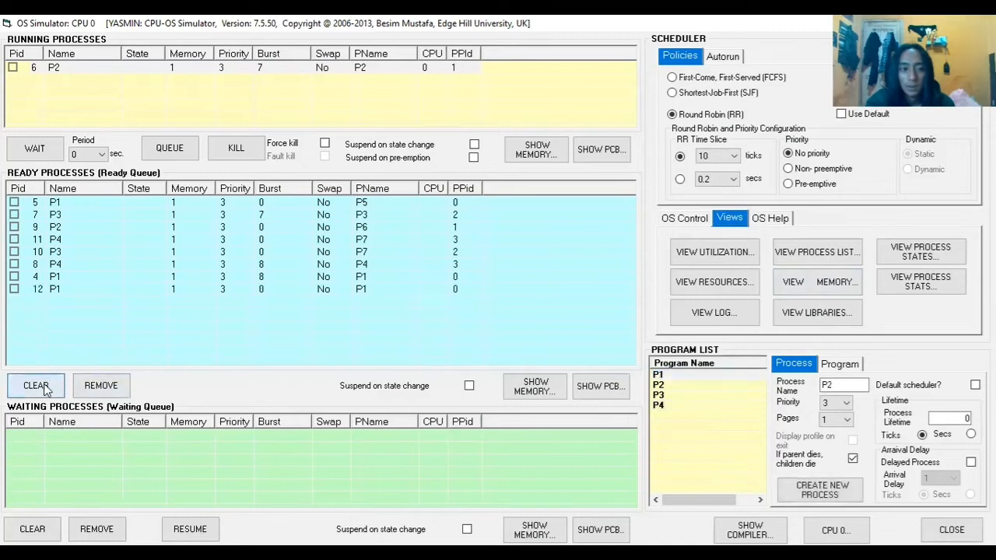
Step: Create one process each from programs P1, P2, P3 and P4 in the ready queue
left_click(660, 376)
double_click(659, 376)
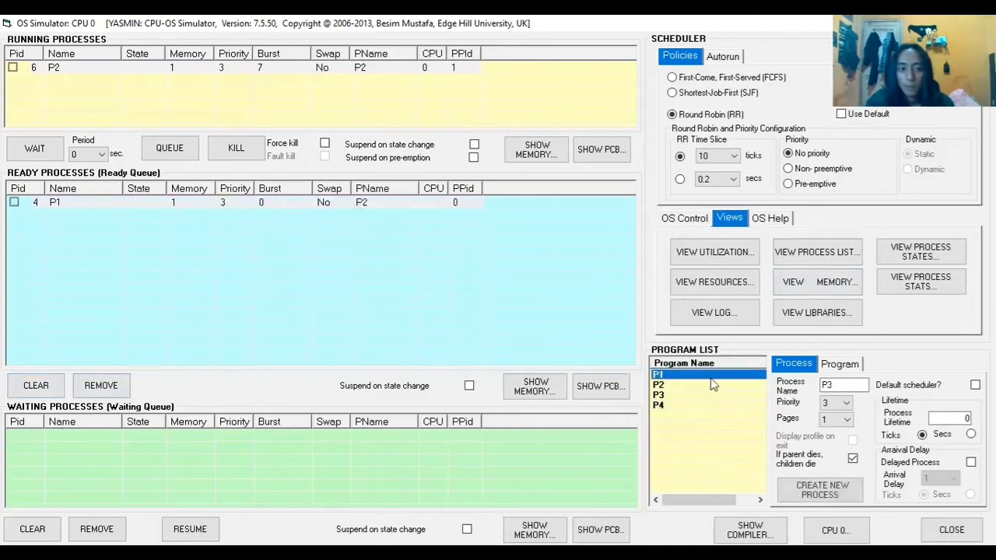
left_click(659, 386)
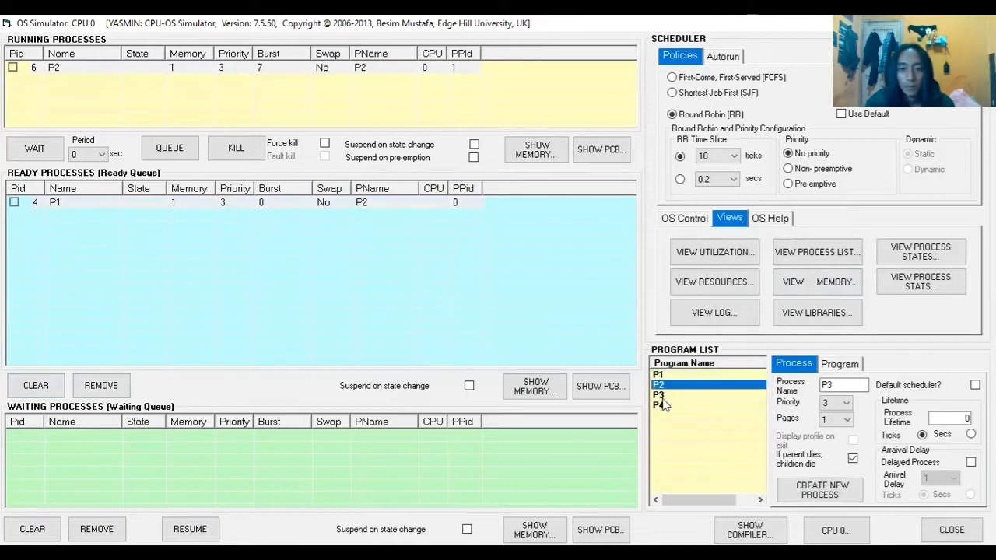
double_click(662, 399)
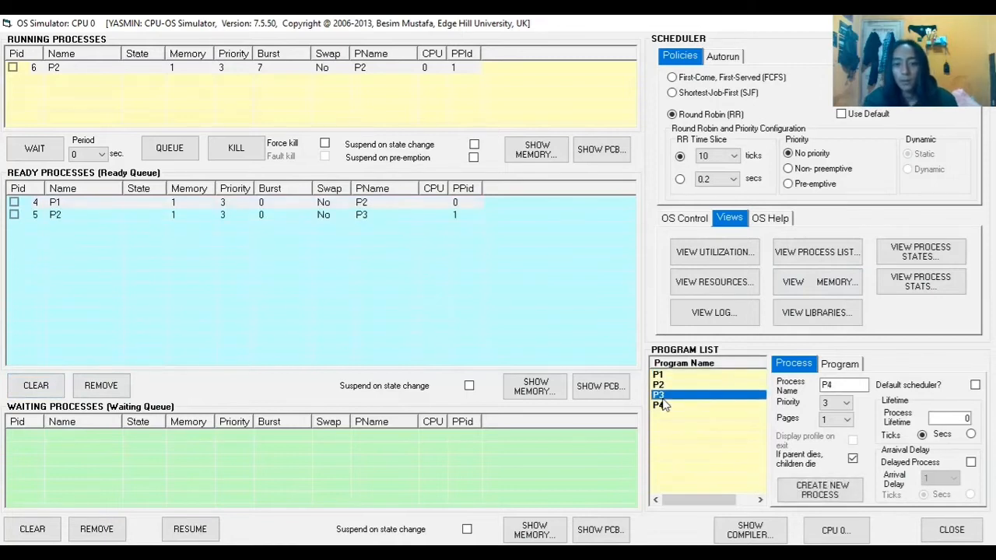
left_click(658, 406)
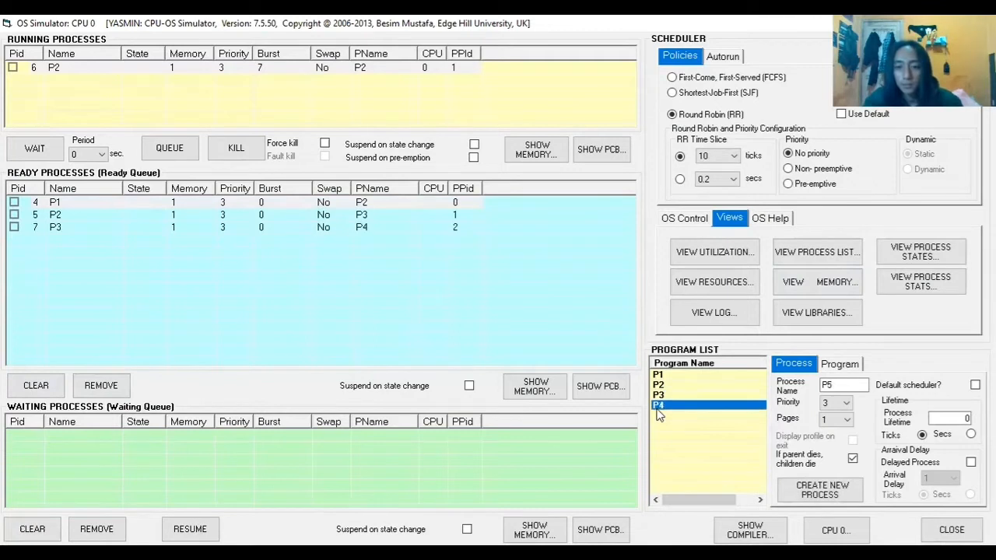
double_click(657, 407)
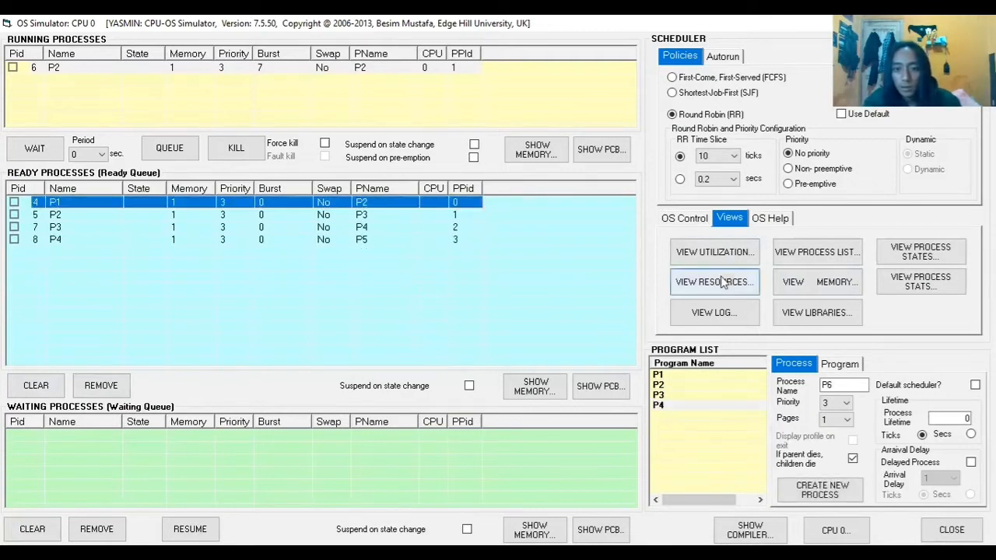
Step: Start the scheduler and open the system resources view to examine the allocations under total ordering
left_click(685, 221)
left_click(706, 293)
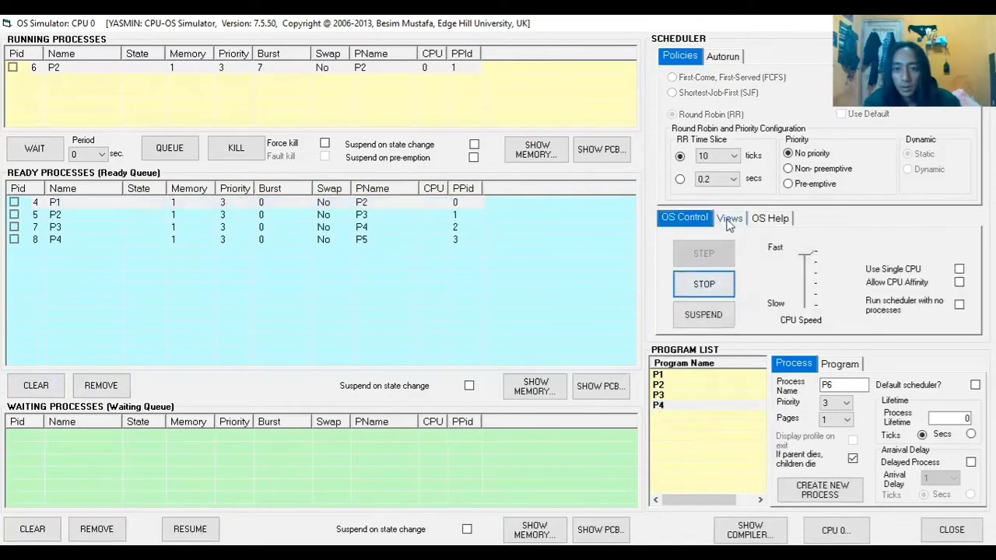
left_click(729, 221)
left_click(717, 288)
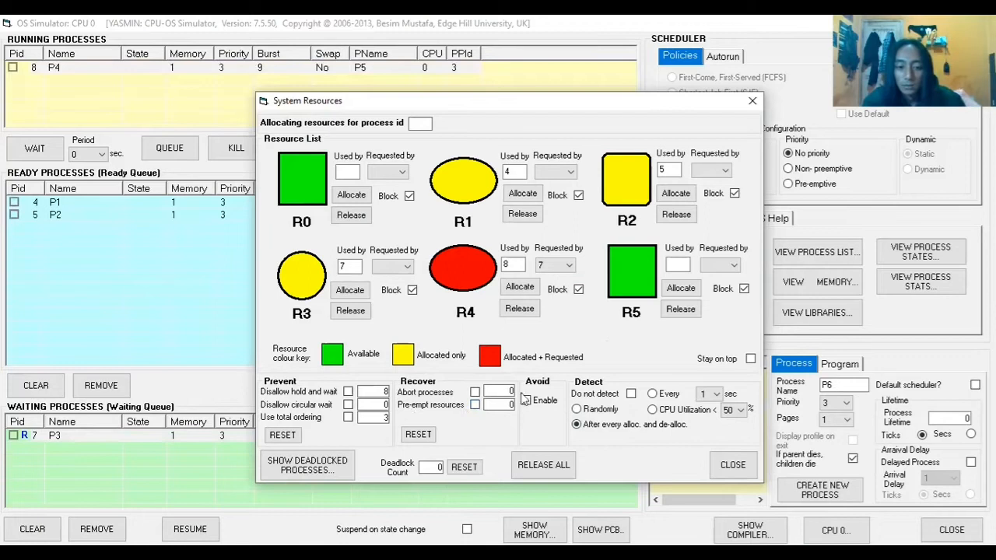
Step: Enable deadlock recovery by aborting processes, and stop the scheduler
left_click(474, 392)
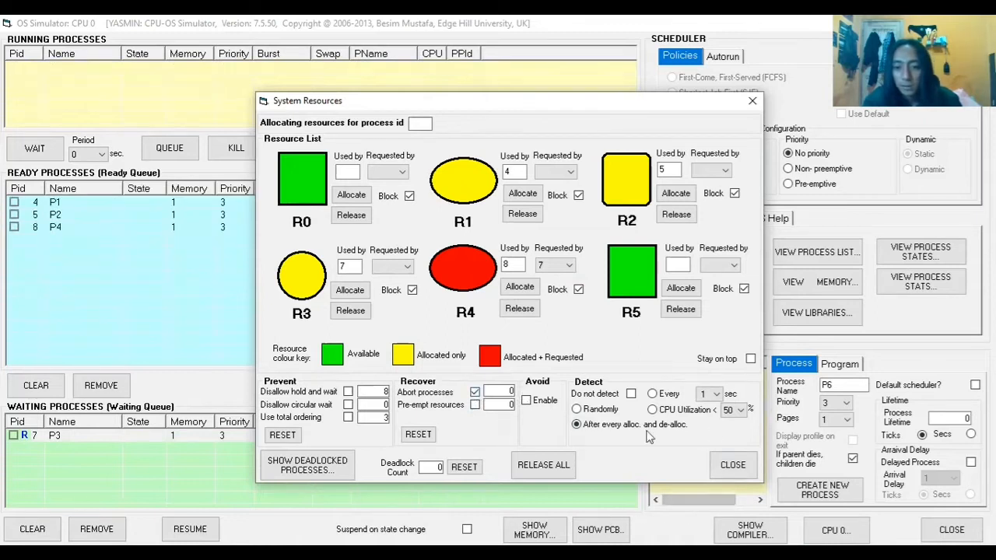
left_click(628, 199)
left_click(686, 219)
left_click(700, 285)
Step: Clear the remaining processes from the ready and waiting queues
left_click(727, 219)
left_click(663, 375)
left_click(100, 438)
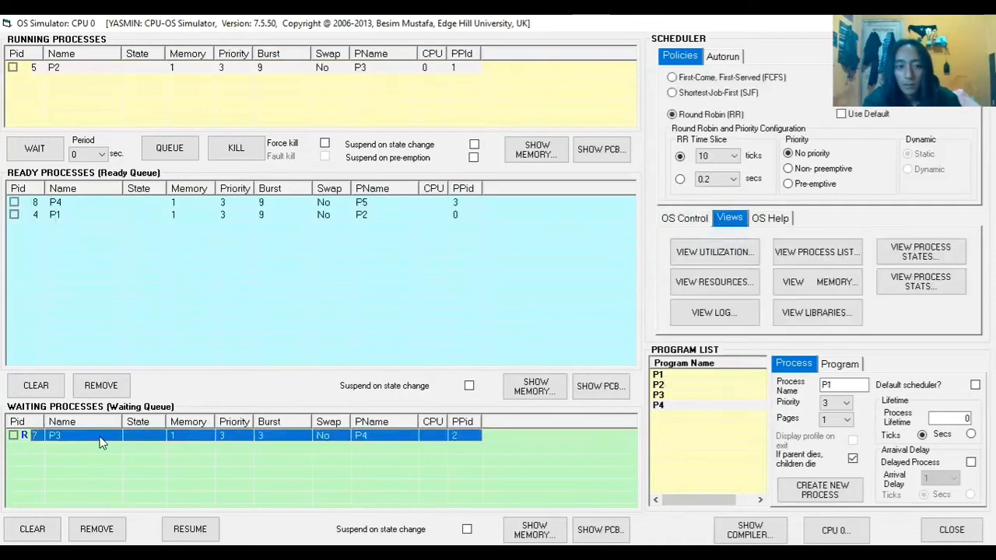
left_click(32, 386)
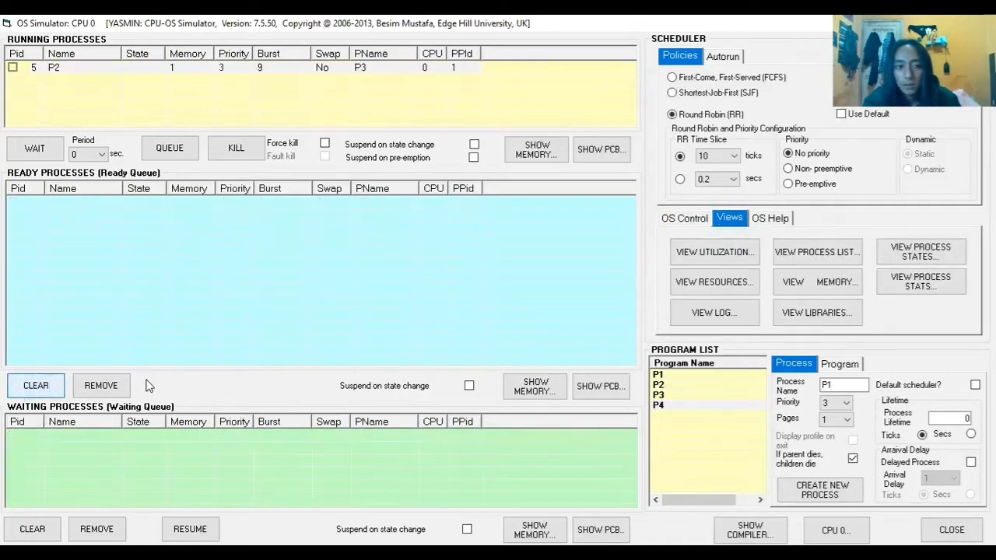
left_click(672, 375)
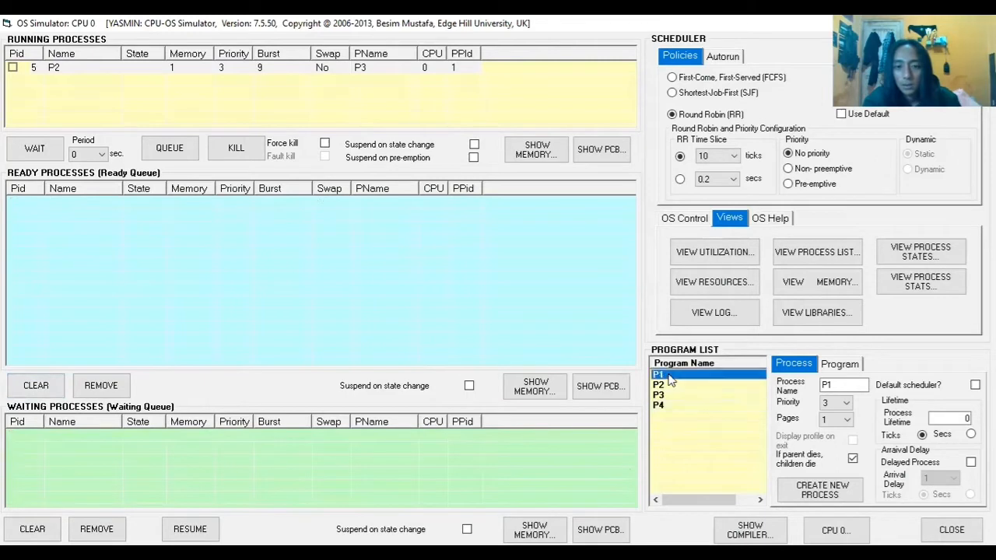
double_click(669, 377)
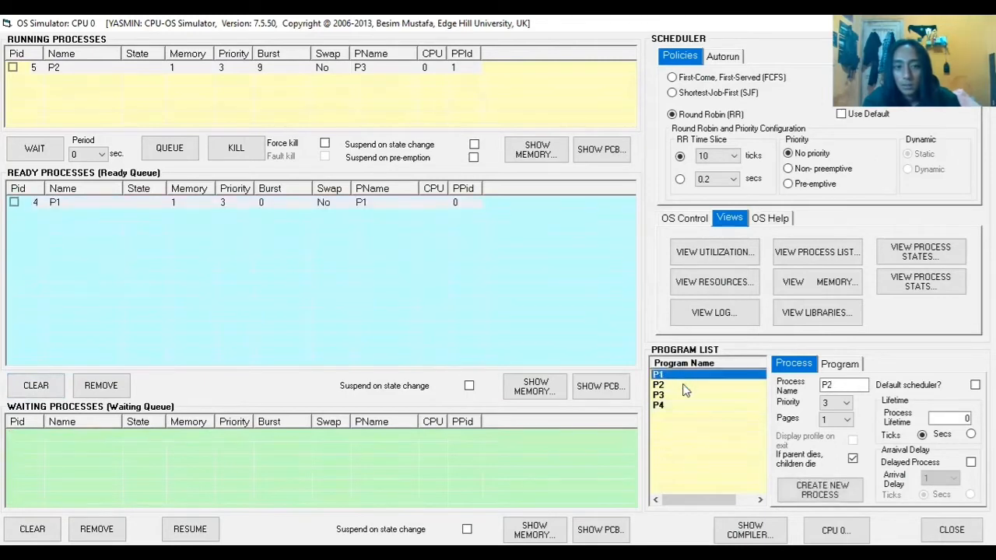
left_click(672, 386)
left_click(669, 396)
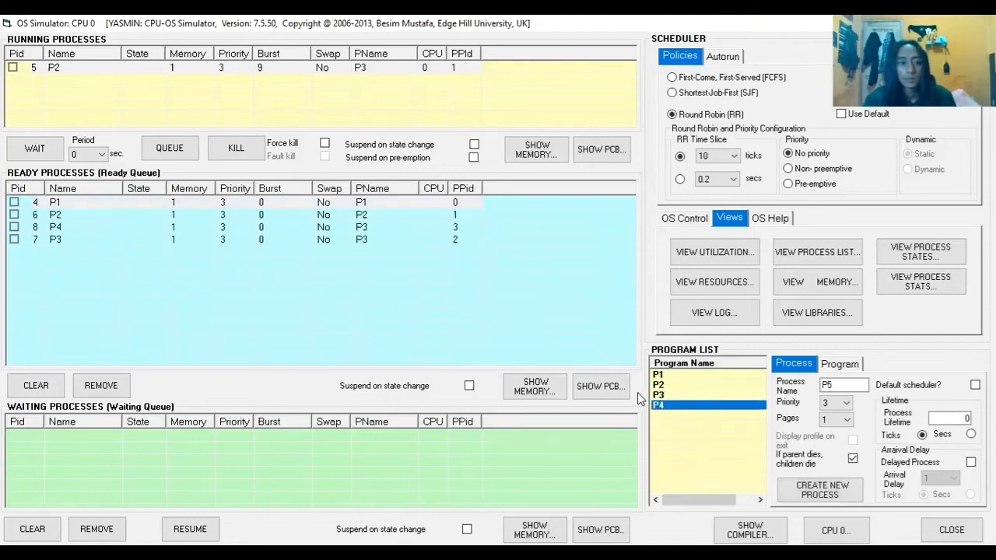
left_click(34, 385)
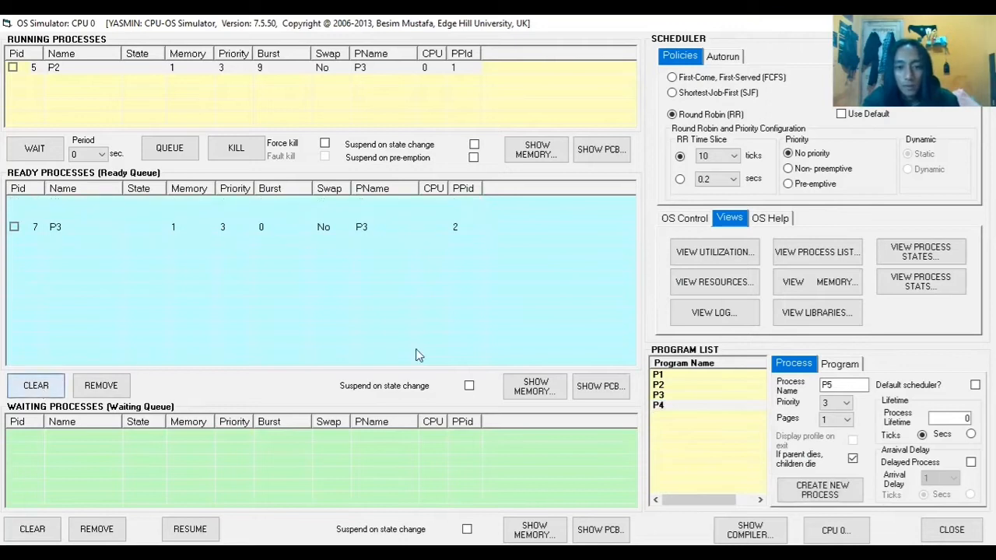
Step: Create one process each from programs P1, P2, P3 and P4 in the emptied ready queue
left_click(691, 377)
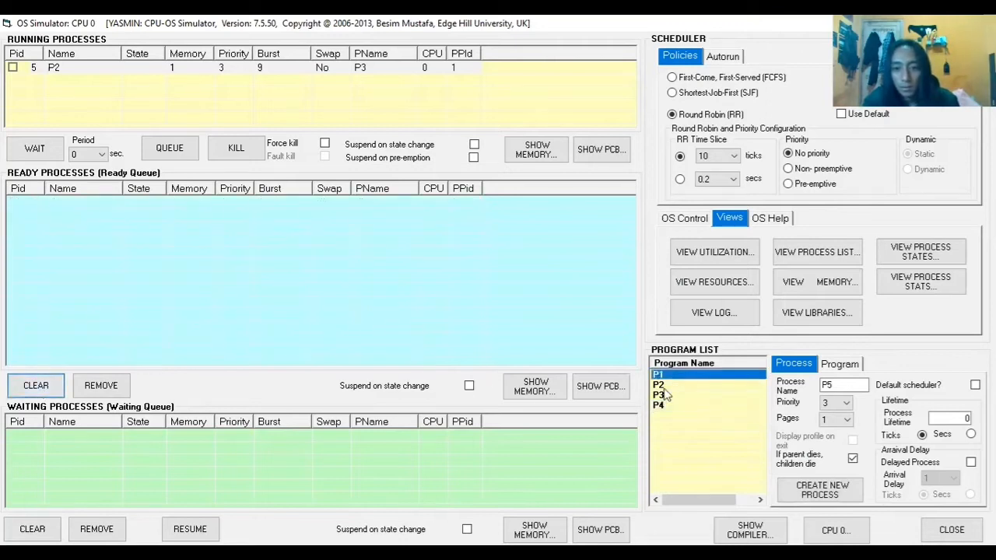
left_click(664, 386)
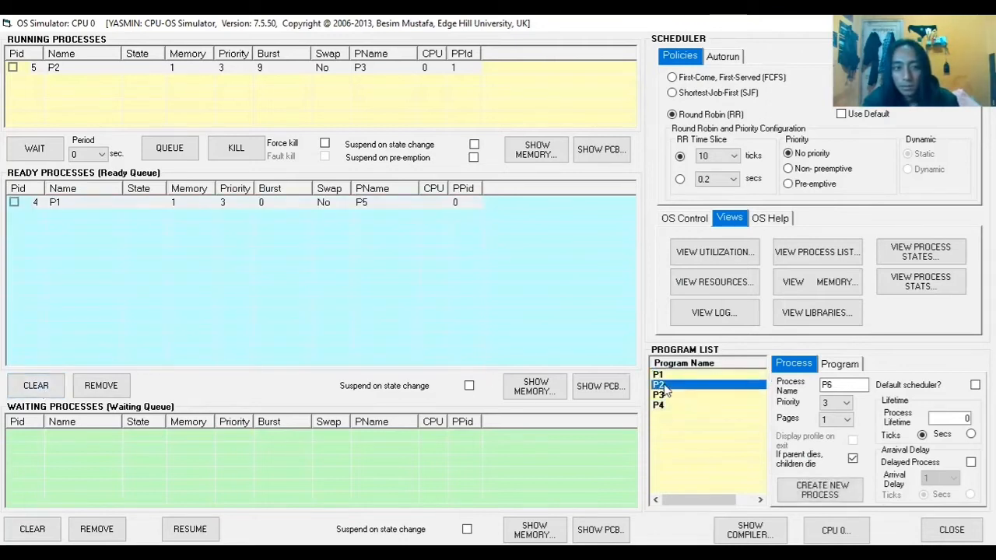
key("Return")
left_click(665, 395)
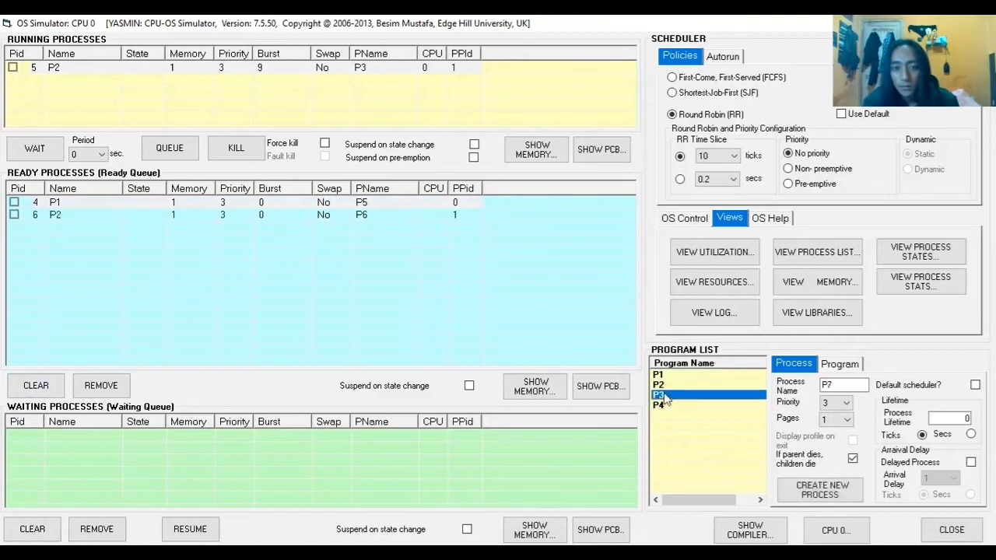
key("Return")
left_click(660, 406)
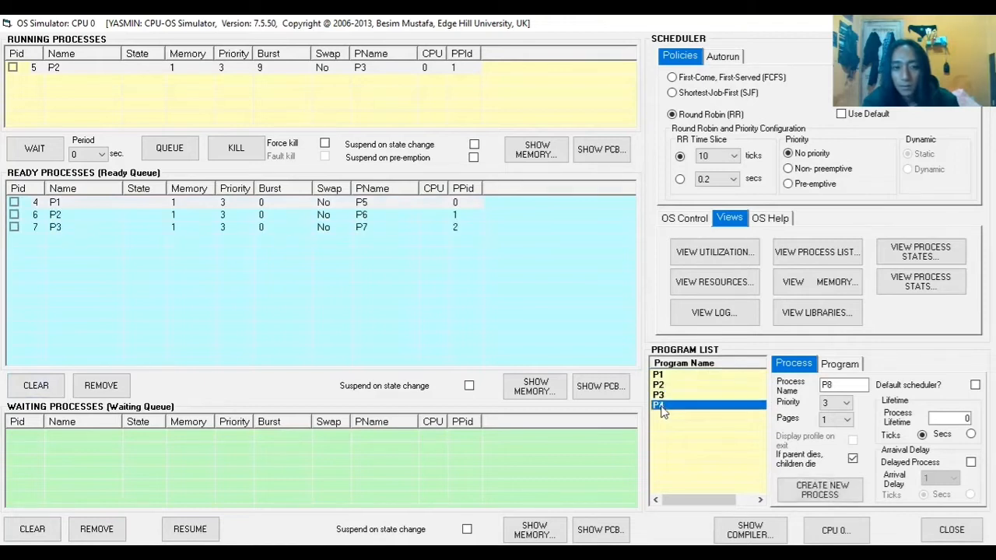
key("Return")
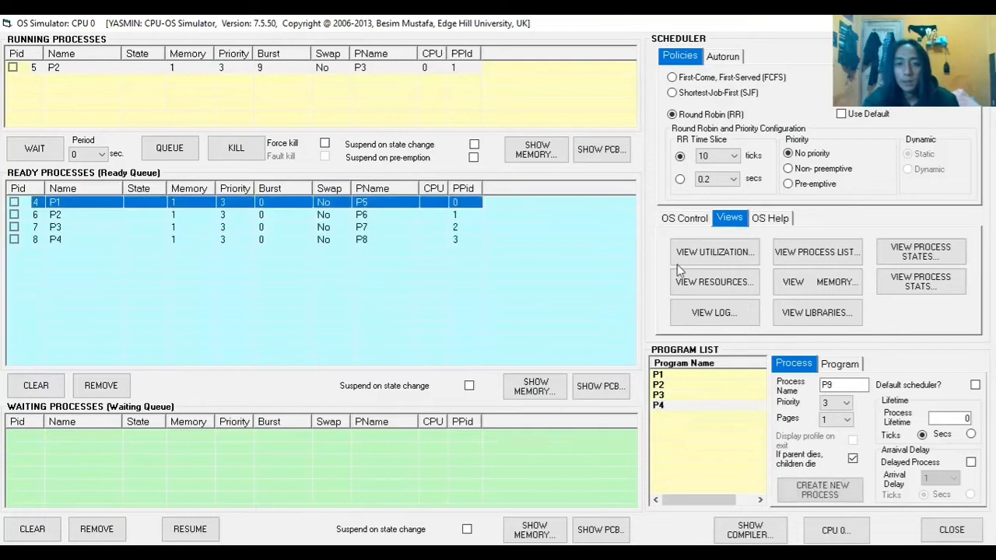
Step: Review the deadlock recovery settings in the system resources, and clear the ready queue
left_click(688, 288)
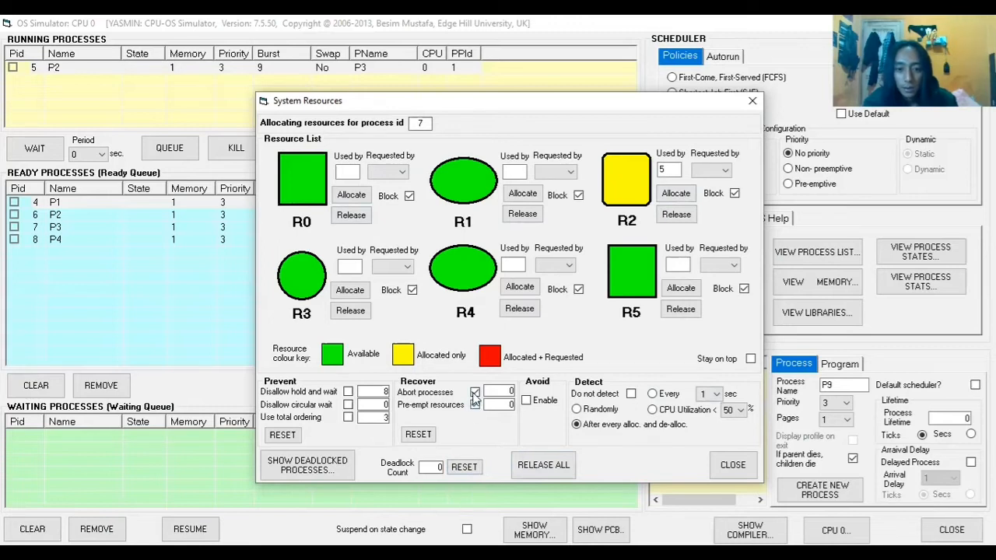
left_click(732, 464)
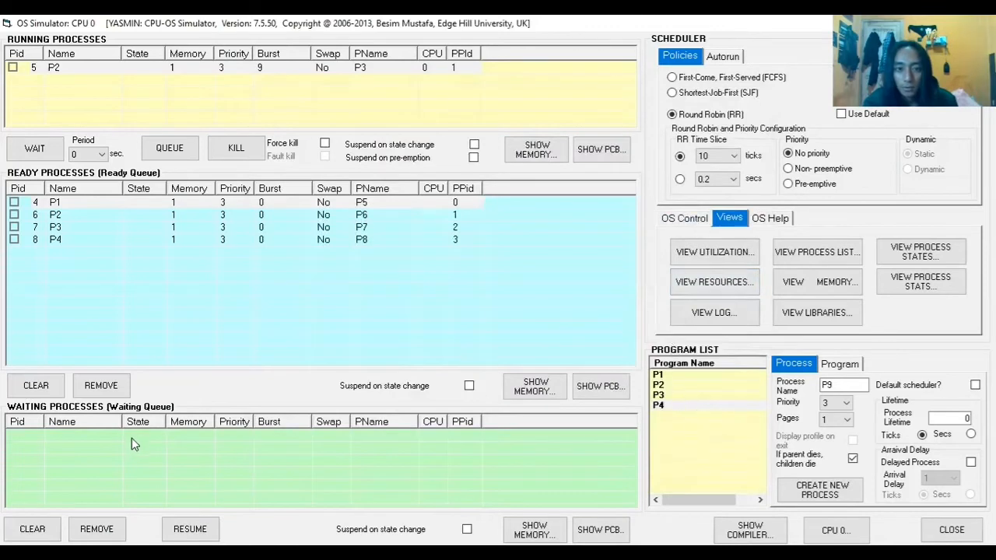
left_click(36, 385)
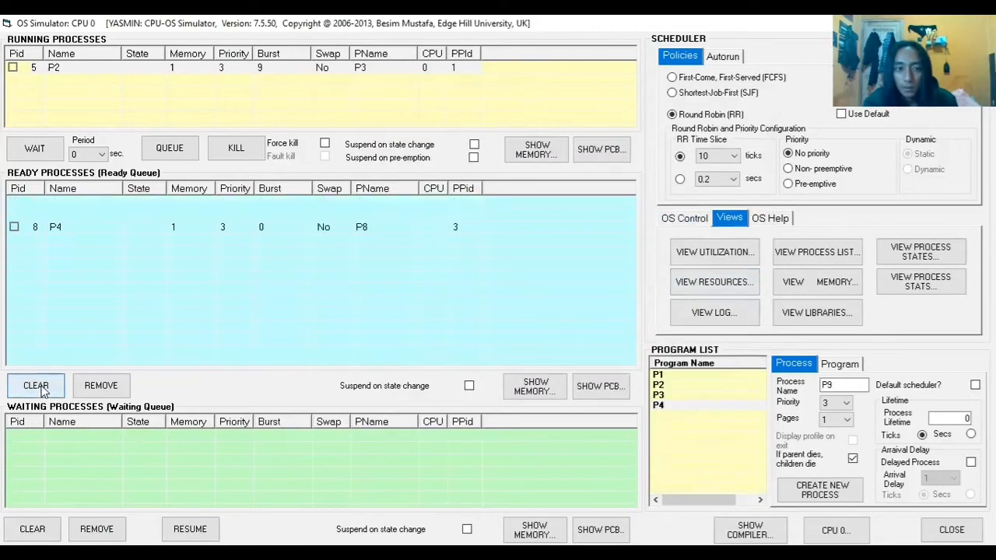
Step: Create a fresh process from each of the programs P1, P2, P3 and P4 in the ready queue
left_click(657, 375)
double_click(656, 375)
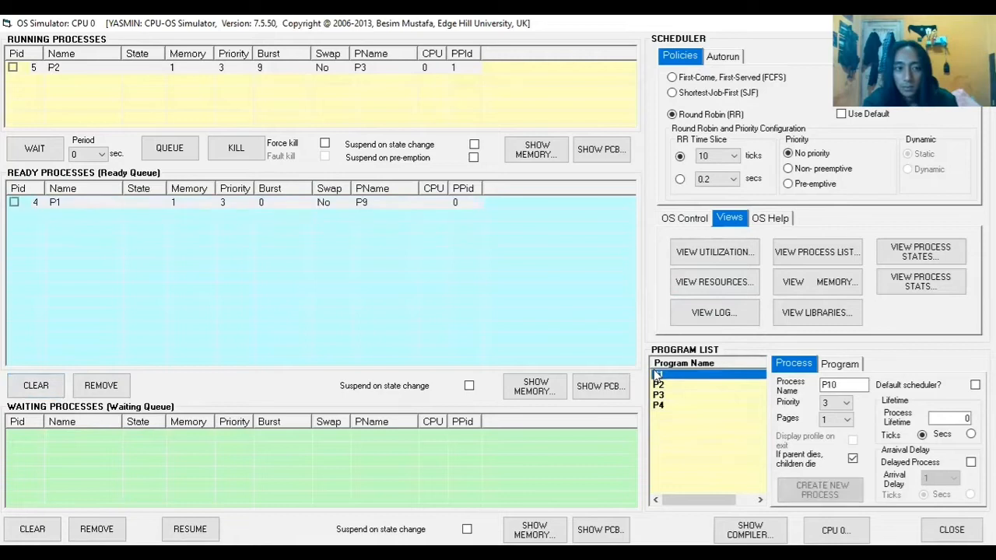
left_click(657, 384)
double_click(682, 388)
left_click(667, 396)
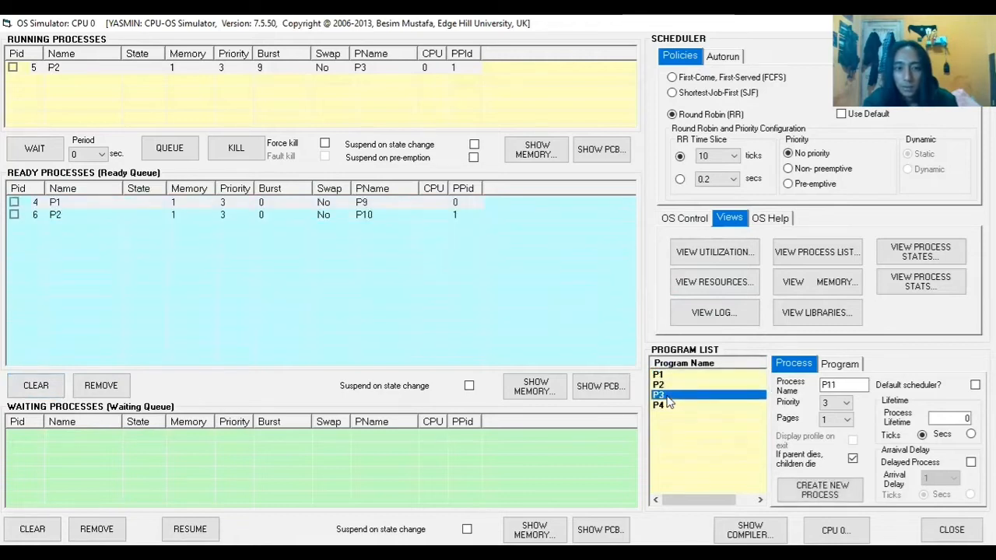
double_click(660, 395)
left_click(664, 406)
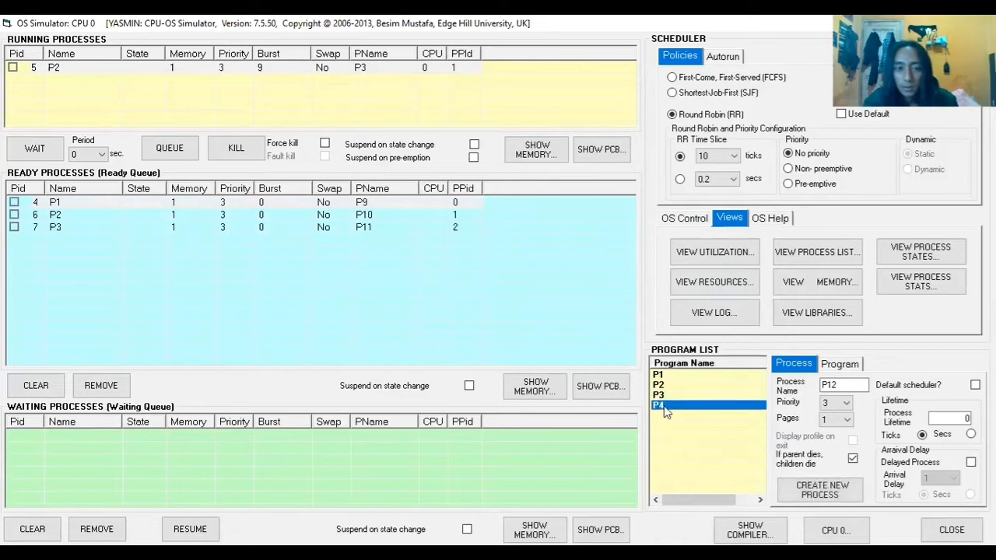
left_click(822, 490)
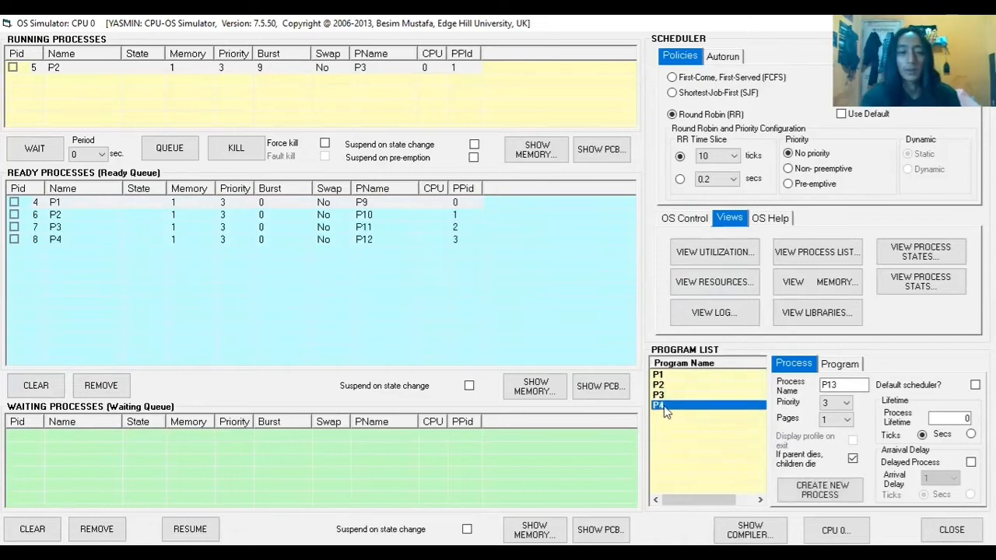
Step: Start the scheduler and open the system resources view to examine recovery by aborting processes
left_click(685, 218)
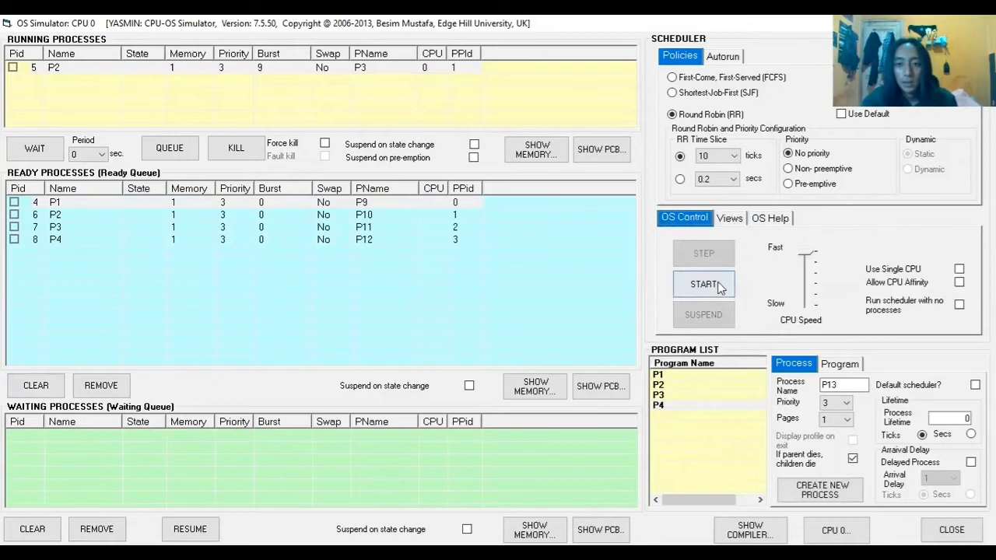
left_click(716, 285)
left_click(724, 220)
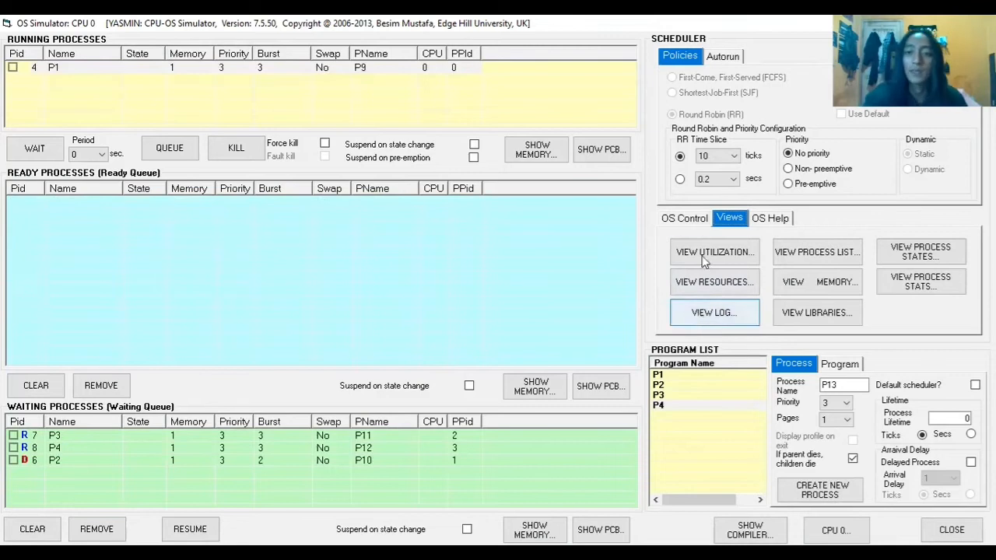
left_click(714, 285)
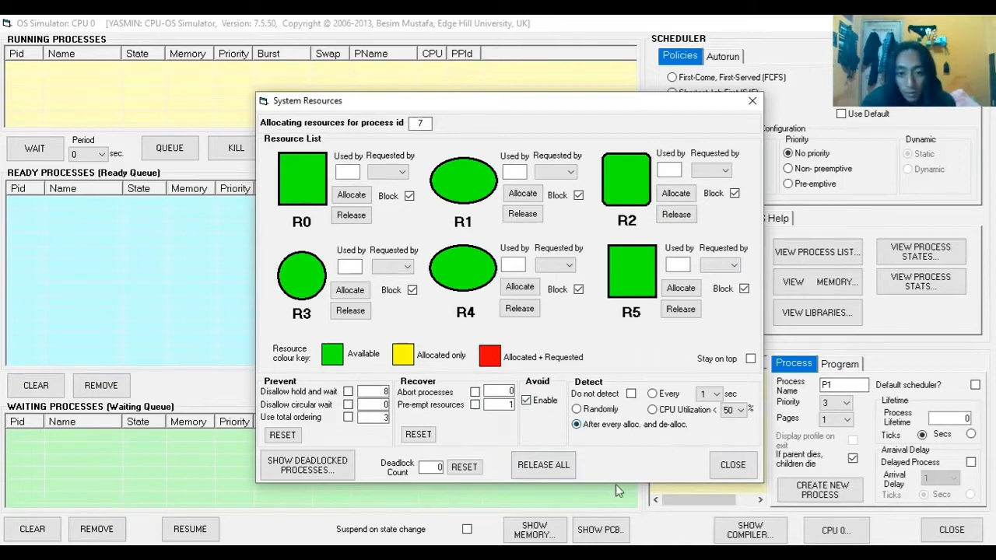
Step: Leave the system resources view and create one process each from programs P1, P2, P3 and P4
left_click(684, 494)
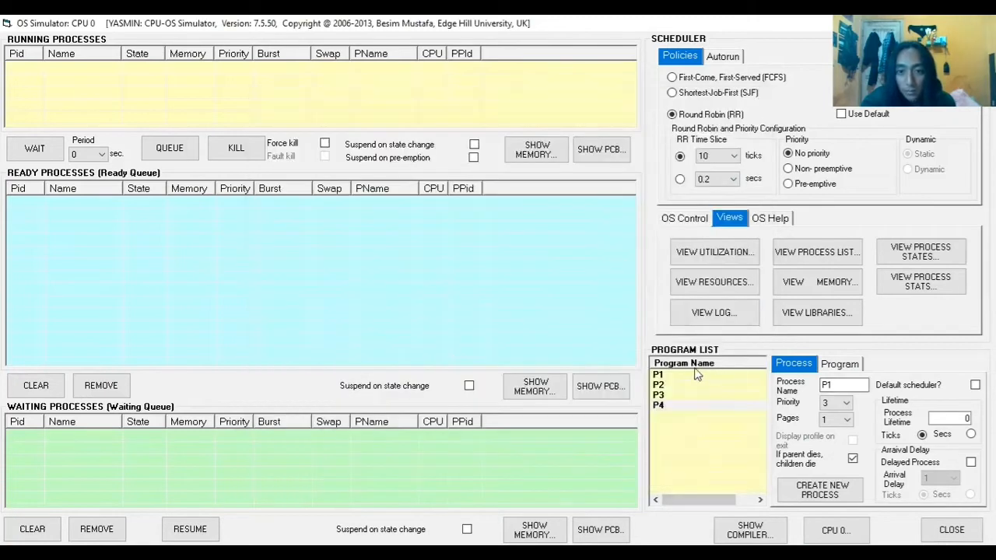
left_click(676, 377)
left_click(823, 490)
left_click(671, 385)
left_click(822, 490)
left_click(661, 395)
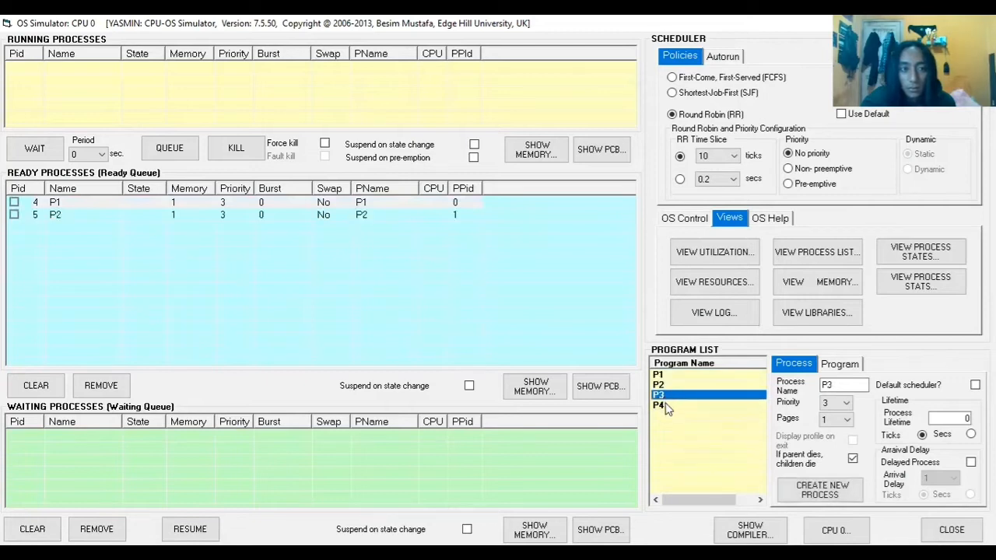
key("Return")
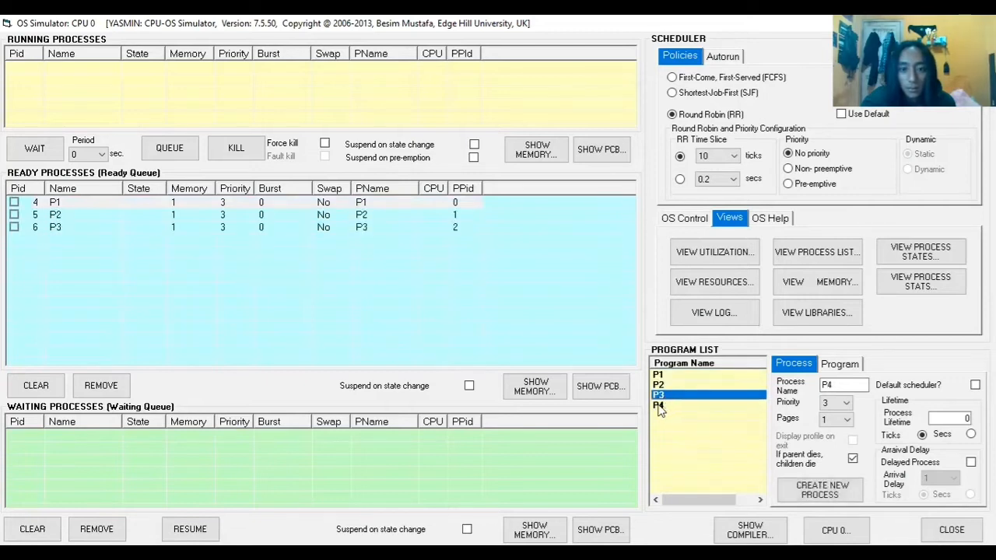
left_click(659, 406)
key("Return")
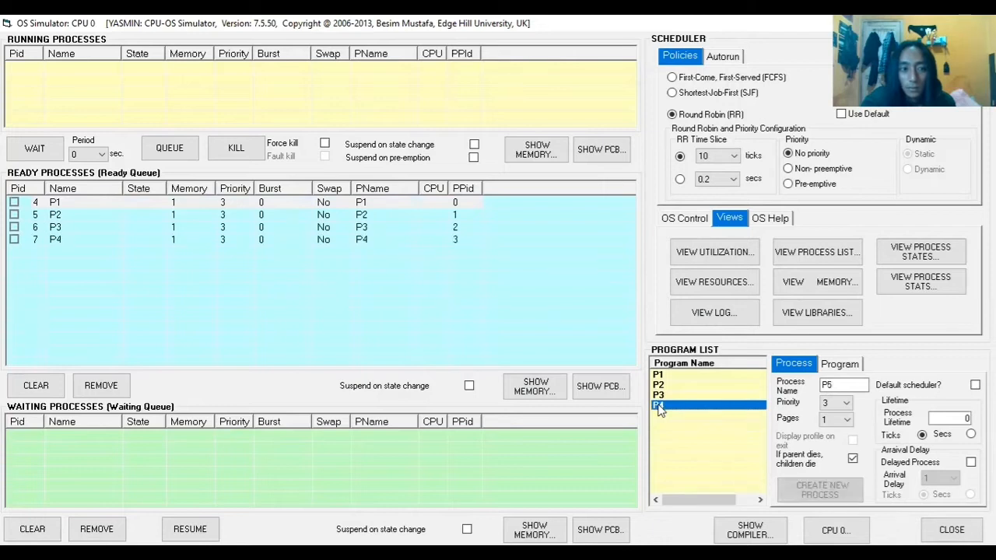
Step: Start the scheduler and open the system resources view to examine the allocations with deadlock avoidance enabled
left_click(696, 221)
left_click(703, 284)
left_click(732, 220)
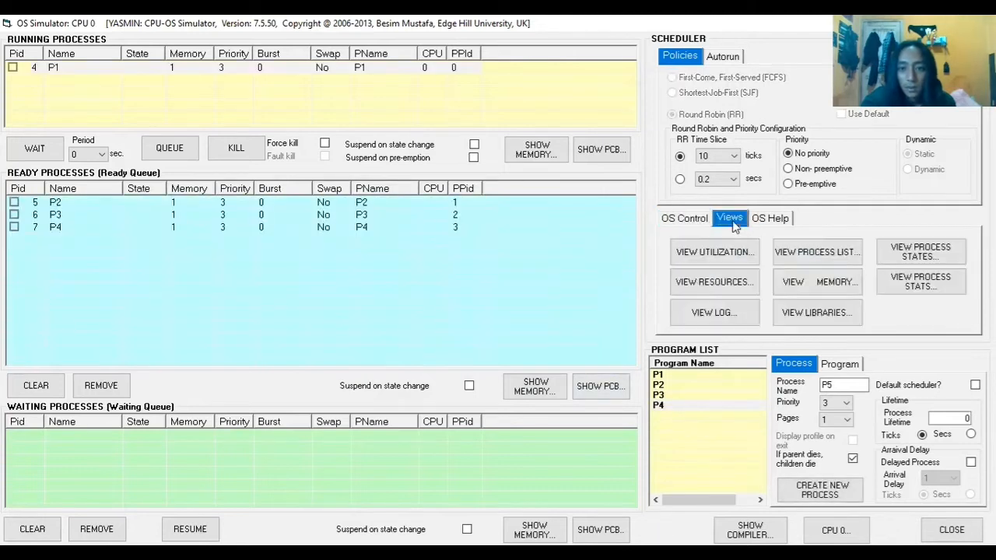
left_click(700, 282)
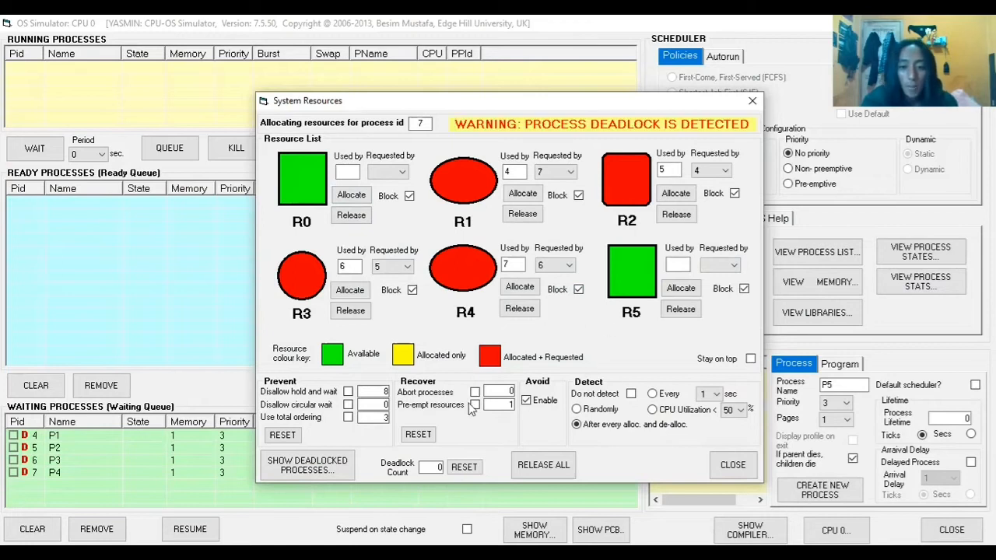
Step: Disable deadlock avoidance, set deadlock detection to Do not detect, and leave the system resources view
left_click(527, 401)
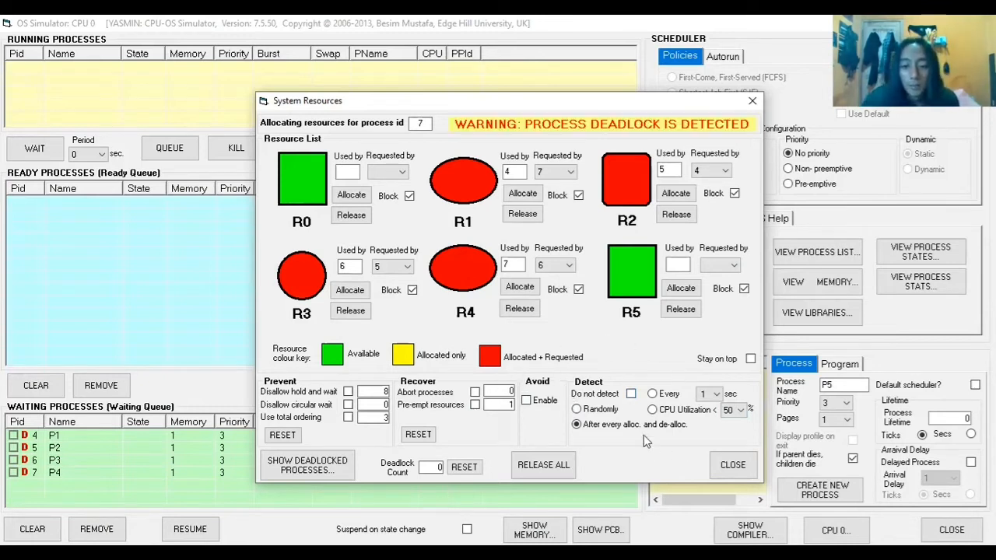
left_click(631, 393)
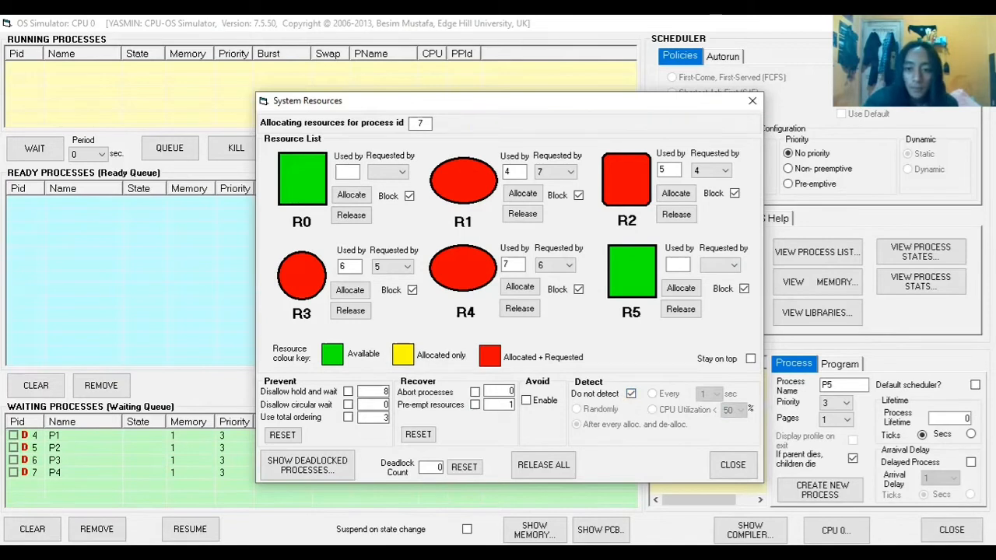
left_click(577, 497)
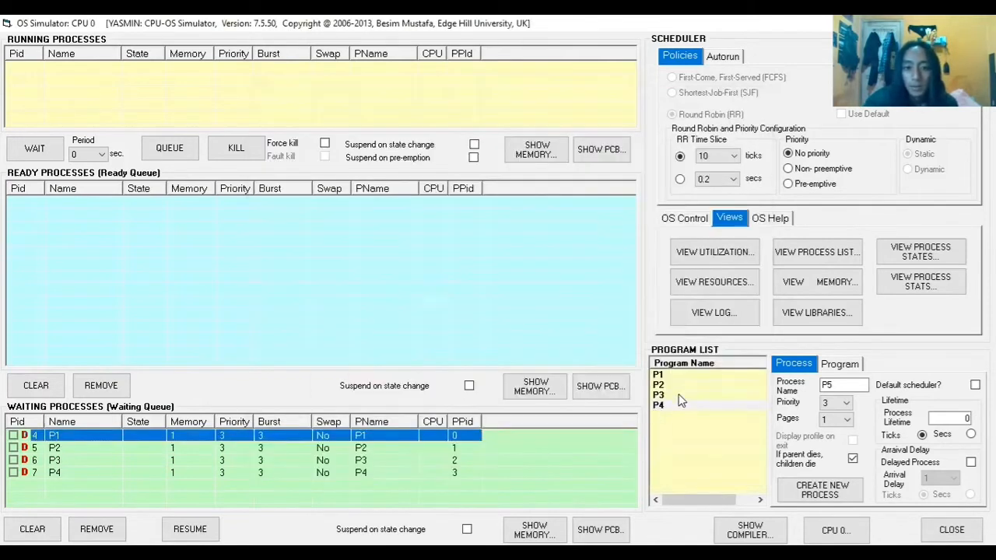
Step: Create three more processes from program P1 while the scheduler runs, and stop the scheduler
left_click(674, 375)
double_click(674, 377)
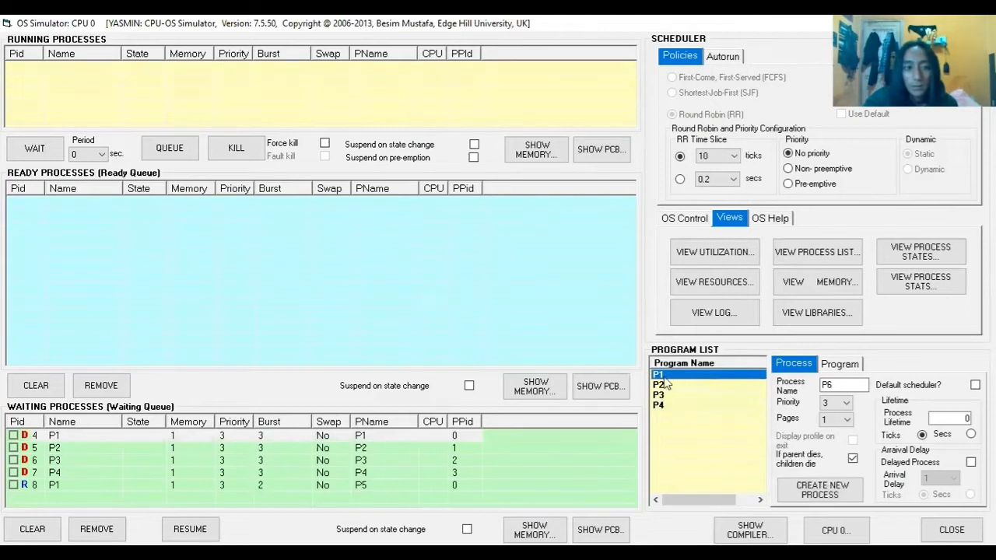
double_click(664, 378)
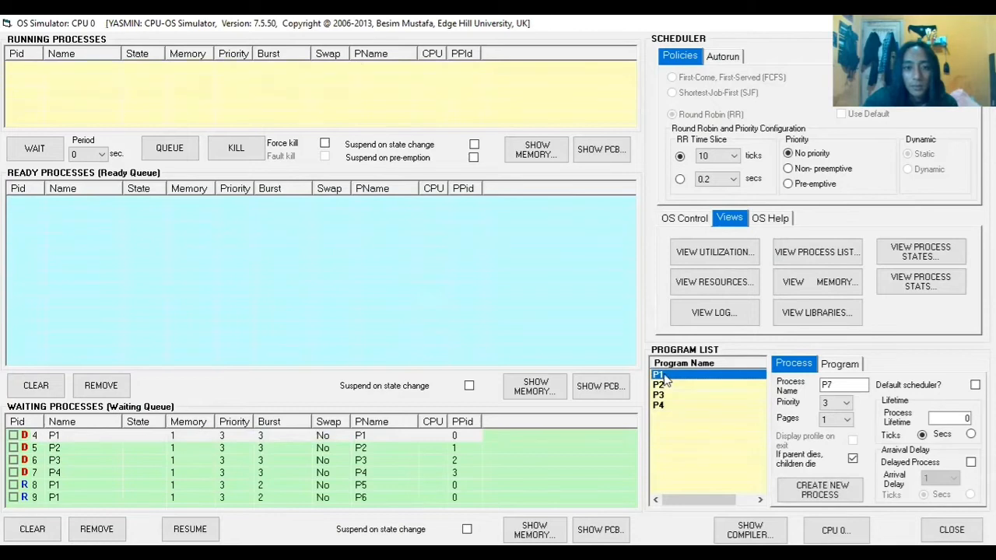
double_click(659, 377)
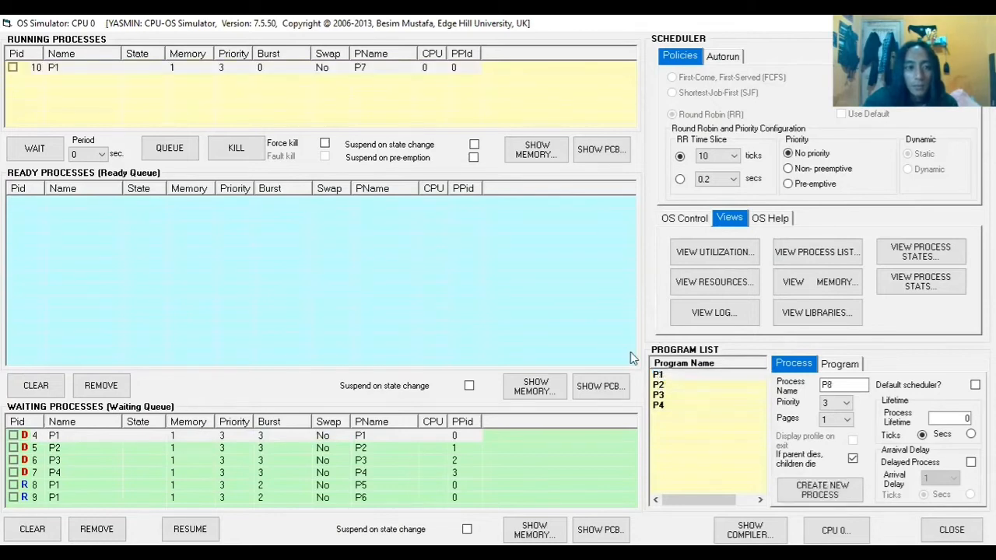
left_click(683, 218)
left_click(704, 284)
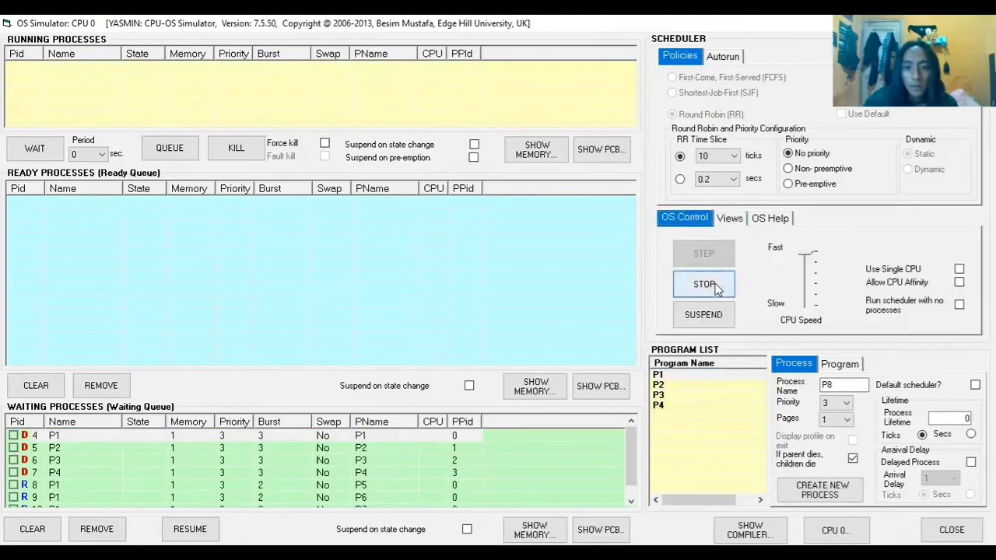
Step: Create one new process each from programs P1, P2, P3 and P4 while the scheduler is stopped
left_click(729, 218)
left_click(662, 377)
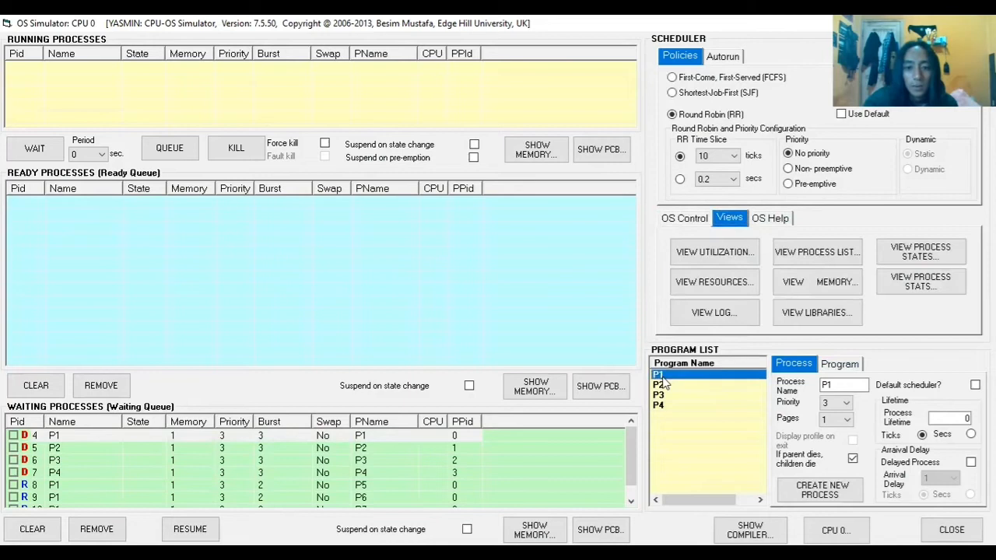
left_click(813, 489)
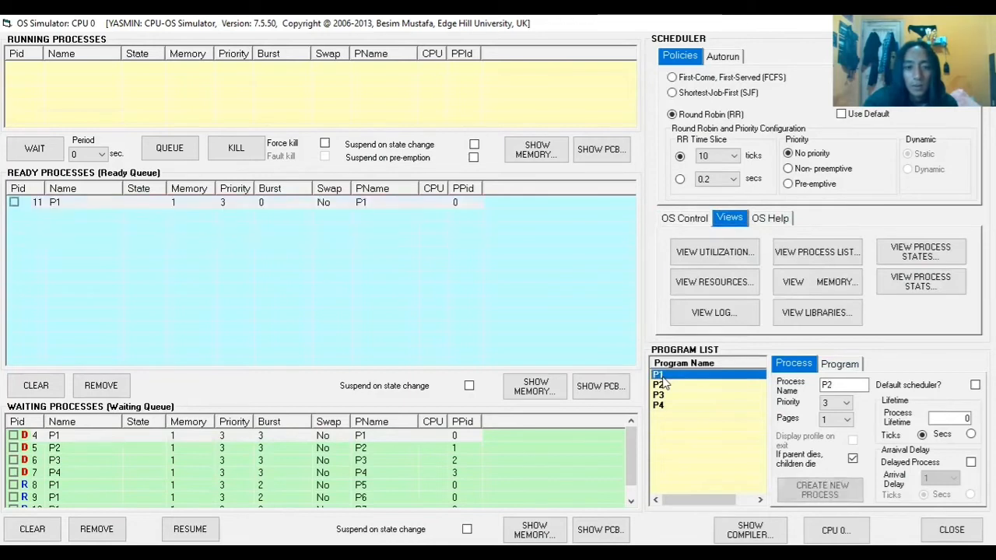
left_click(673, 387)
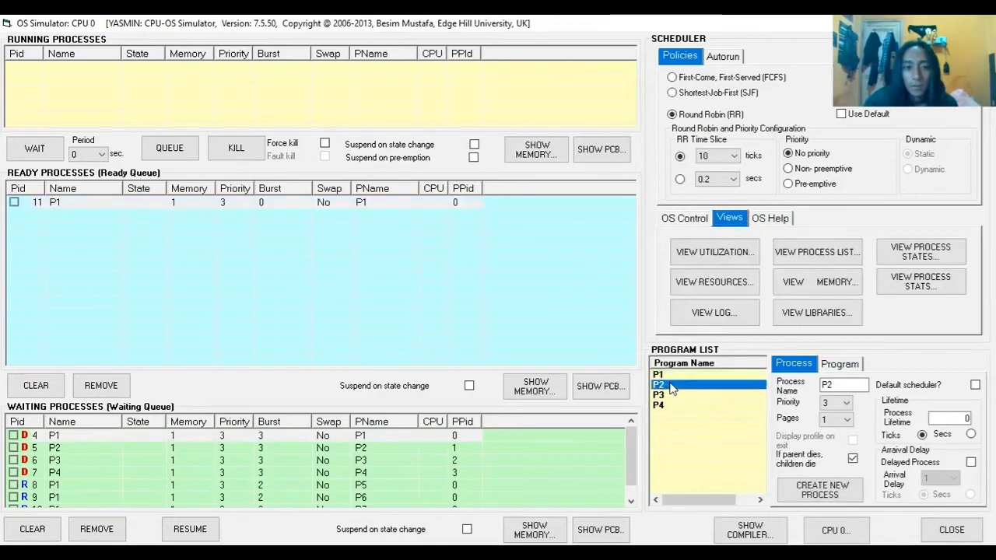
left_click(823, 489)
left_click(671, 398)
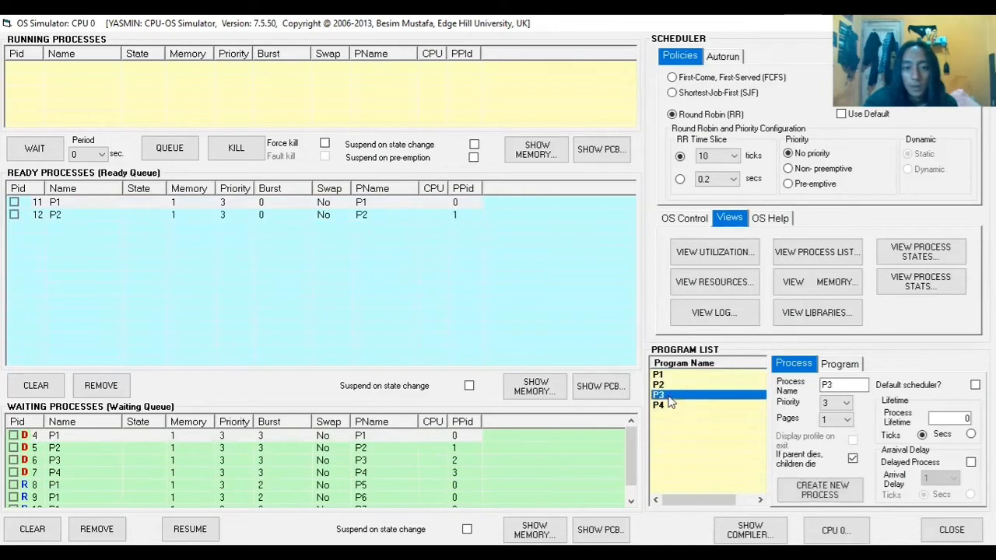
left_click(822, 490)
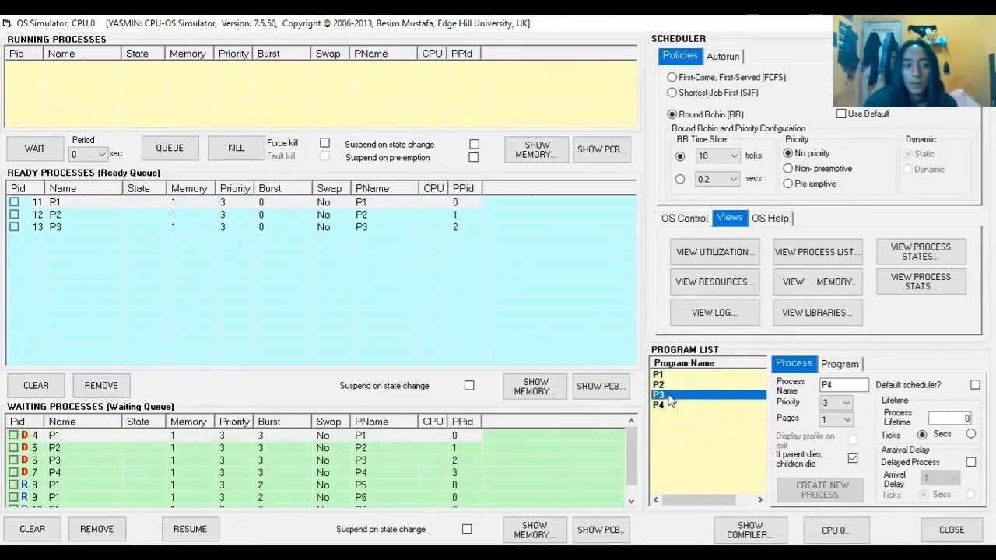
left_click(665, 406)
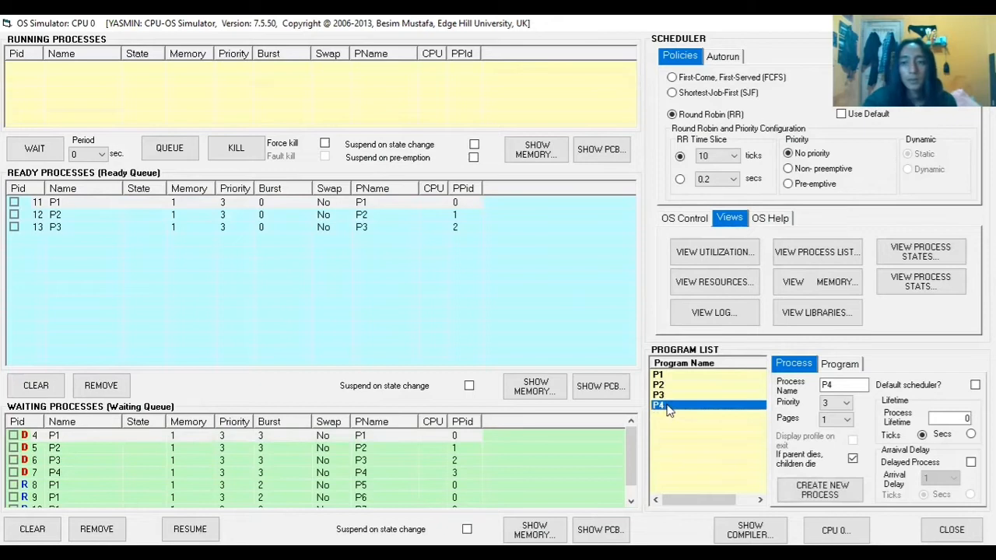
left_click(822, 489)
left_click(605, 389)
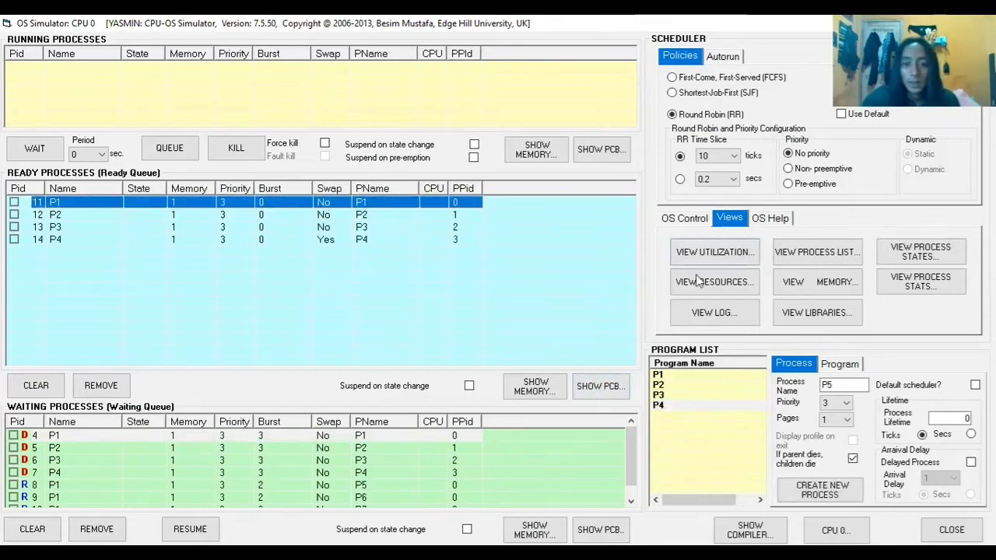
Step: Start the scheduler and open the system resources view to examine the allocations with deadlock detection disabled
left_click(684, 218)
left_click(704, 288)
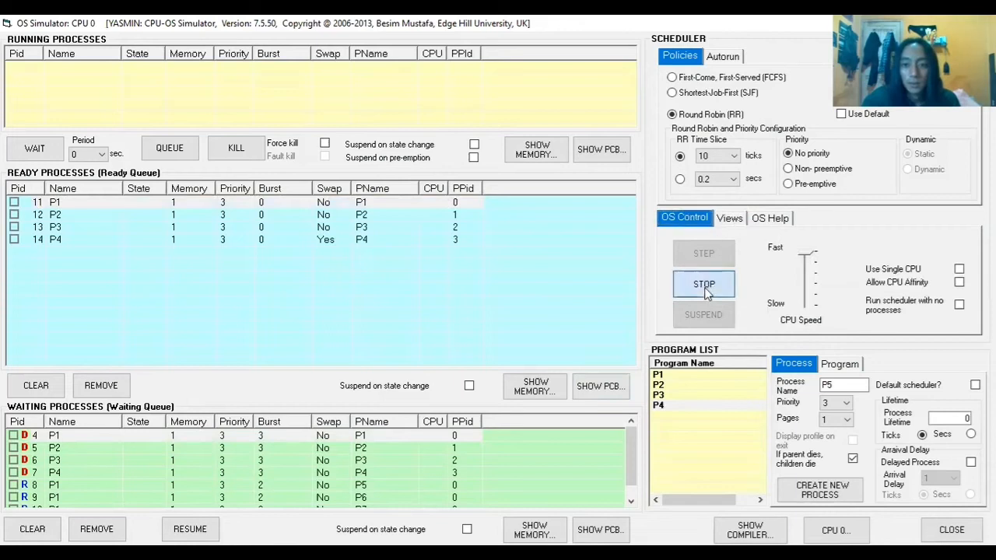
left_click(720, 221)
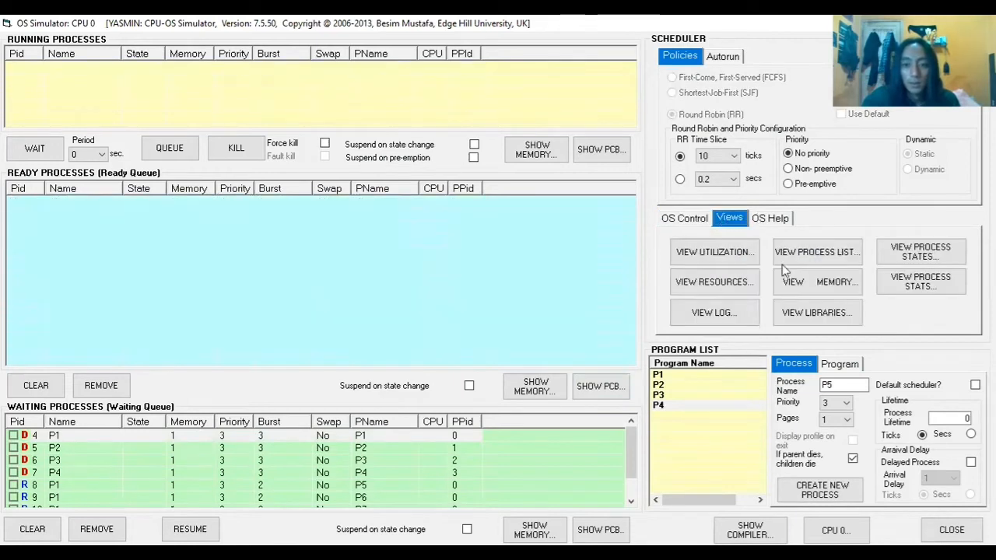
left_click(716, 283)
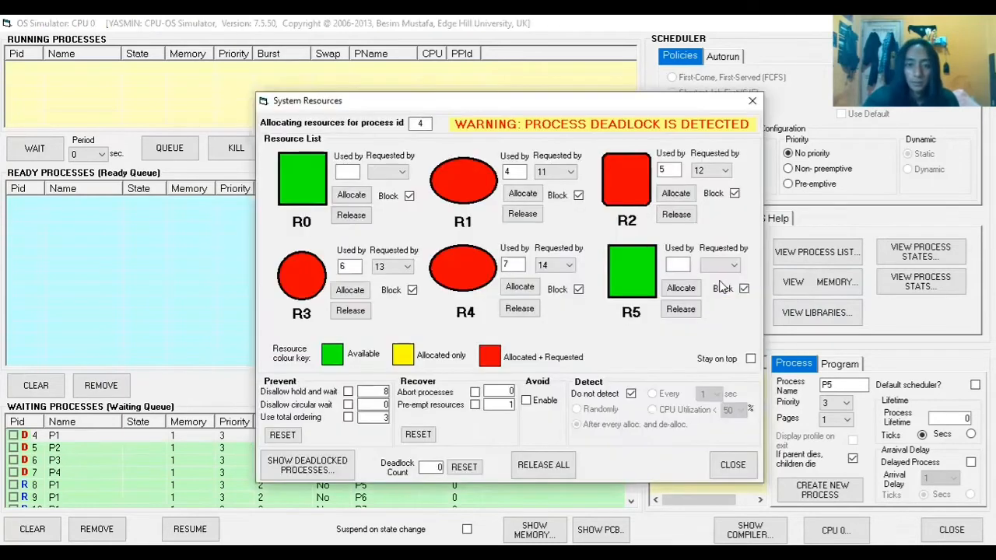
Step: Release all allocated resources, keep deadlock detection set to Do not detect, and leave the system resources view
left_click(543, 464)
left_click(543, 464)
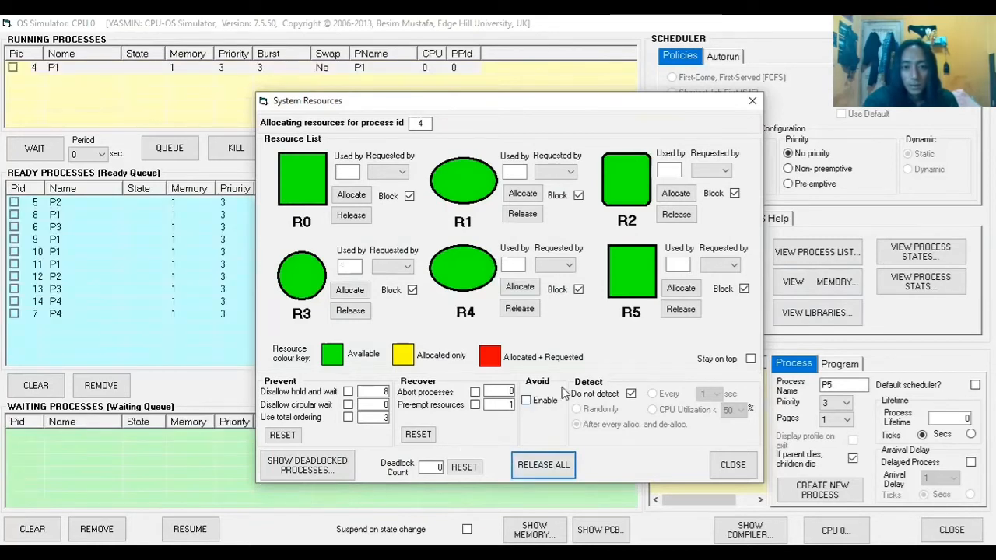
left_click(630, 394)
left_click(630, 394)
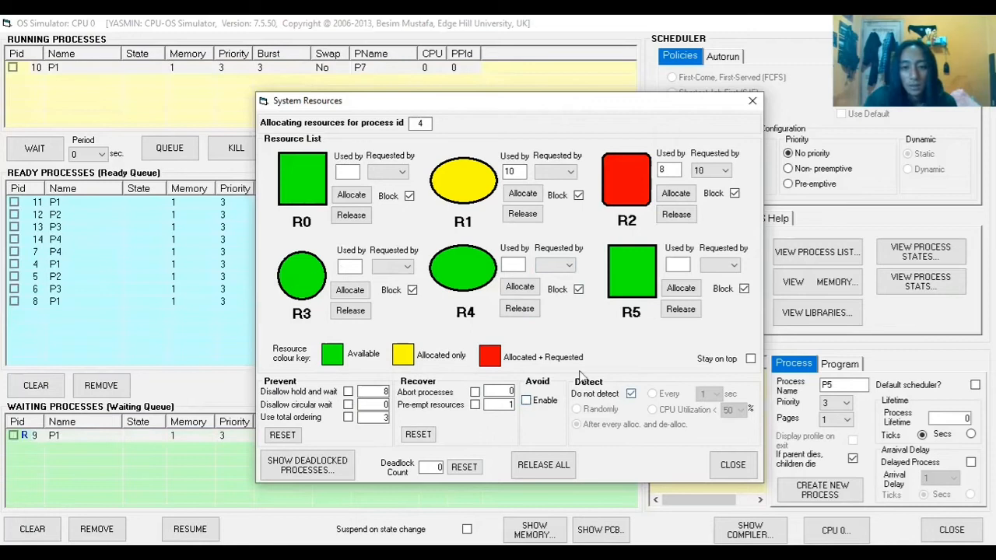
left_click(732, 464)
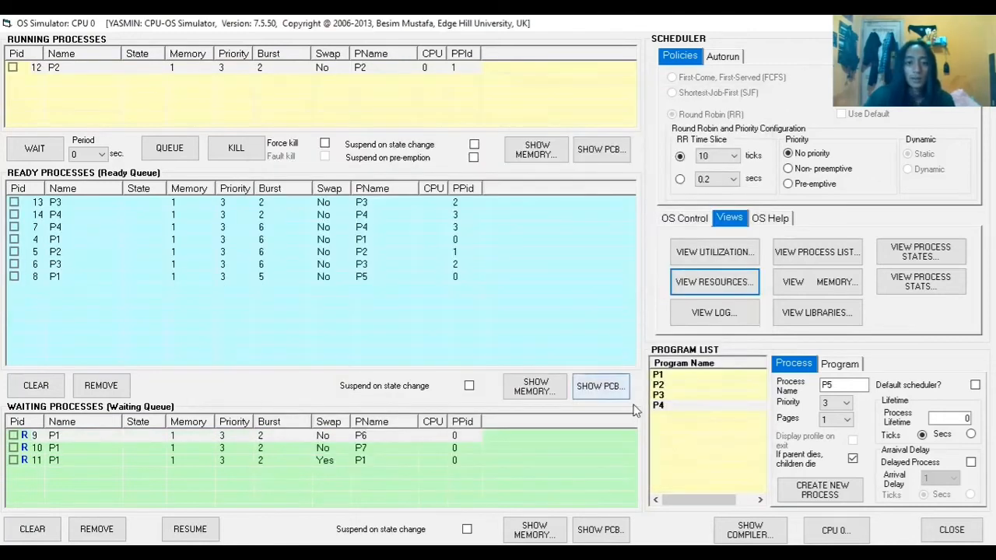